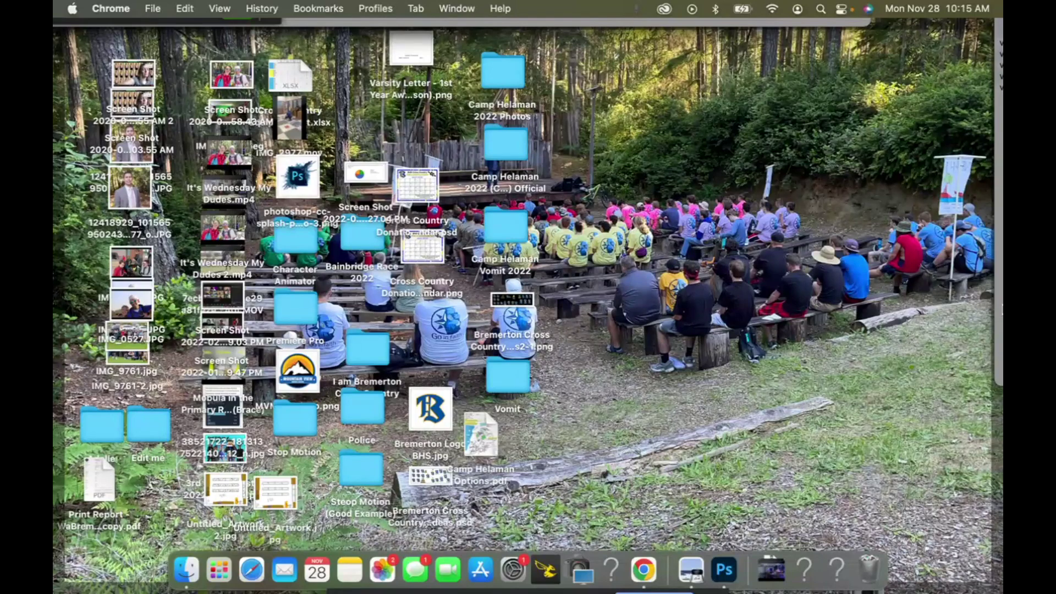
- Create an untitled folder on the desktop and start renaming it to Cloning Myself
right_click(885, 160)
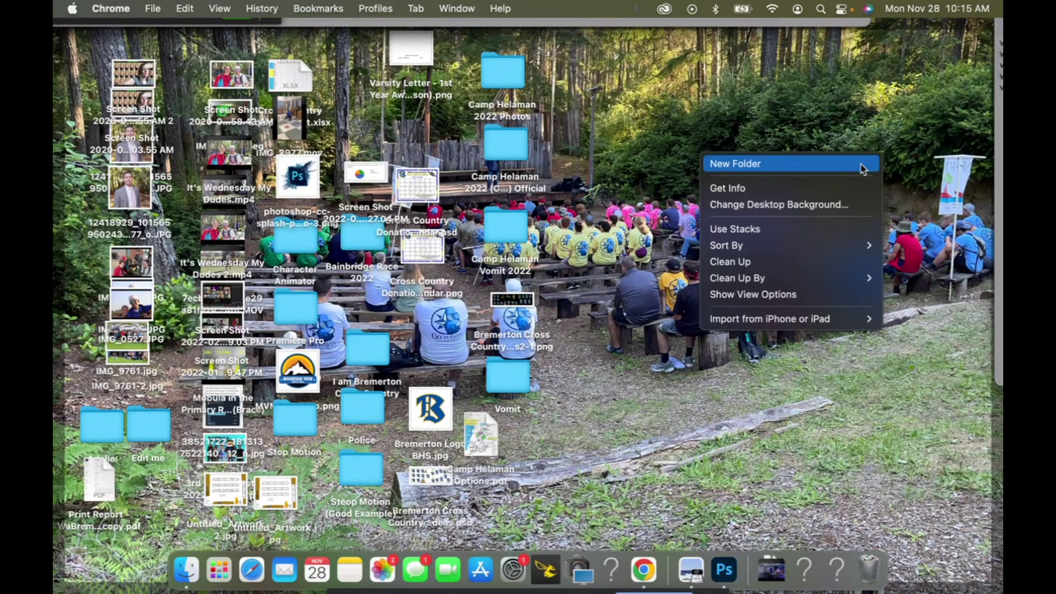
left_click(863, 164)
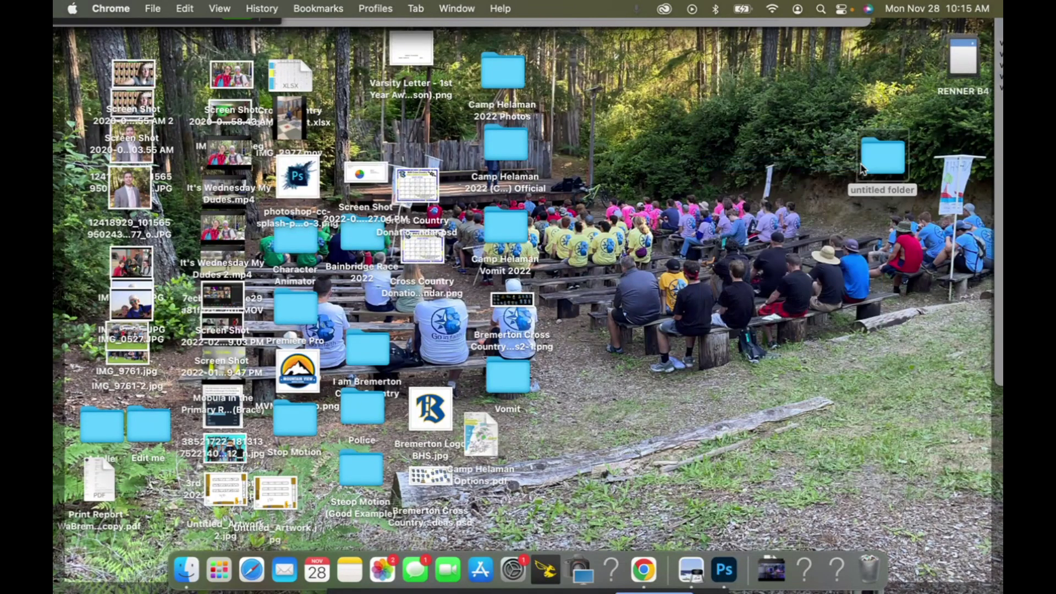
double_click(875, 194)
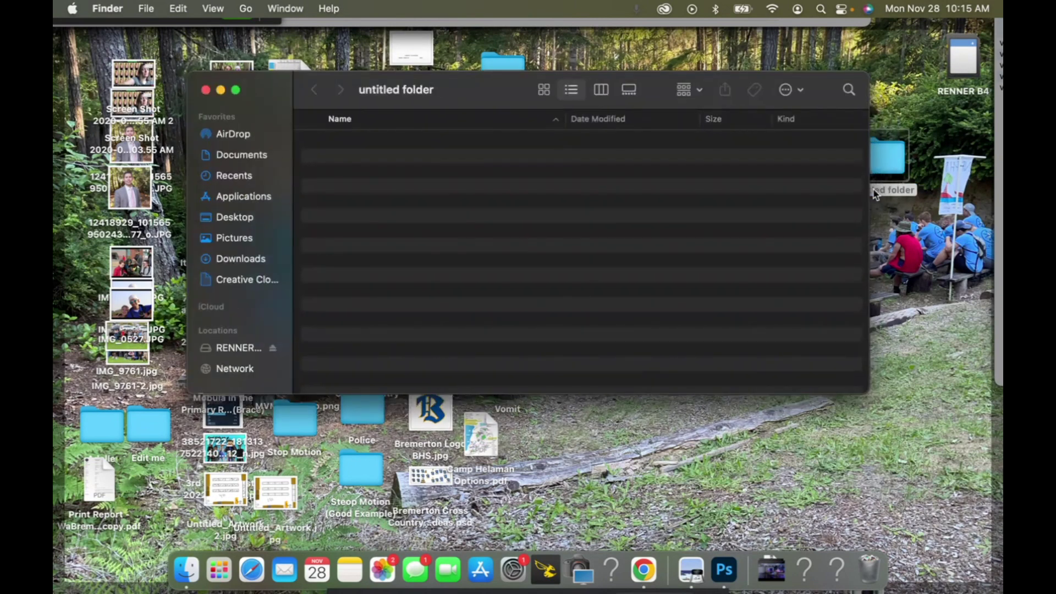
key("super+w")
right_click(876, 193)
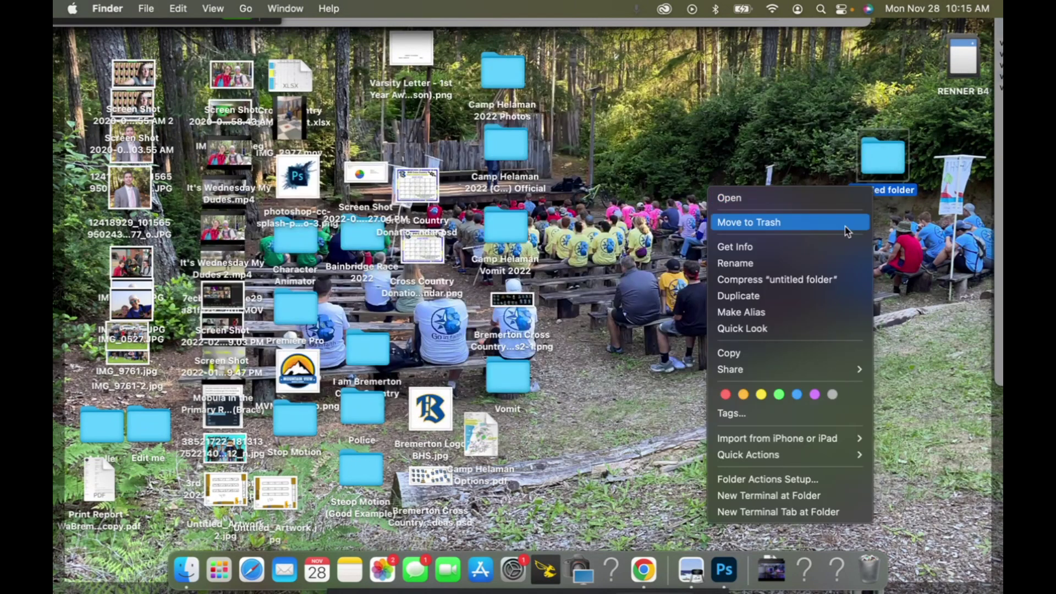
left_click(826, 265)
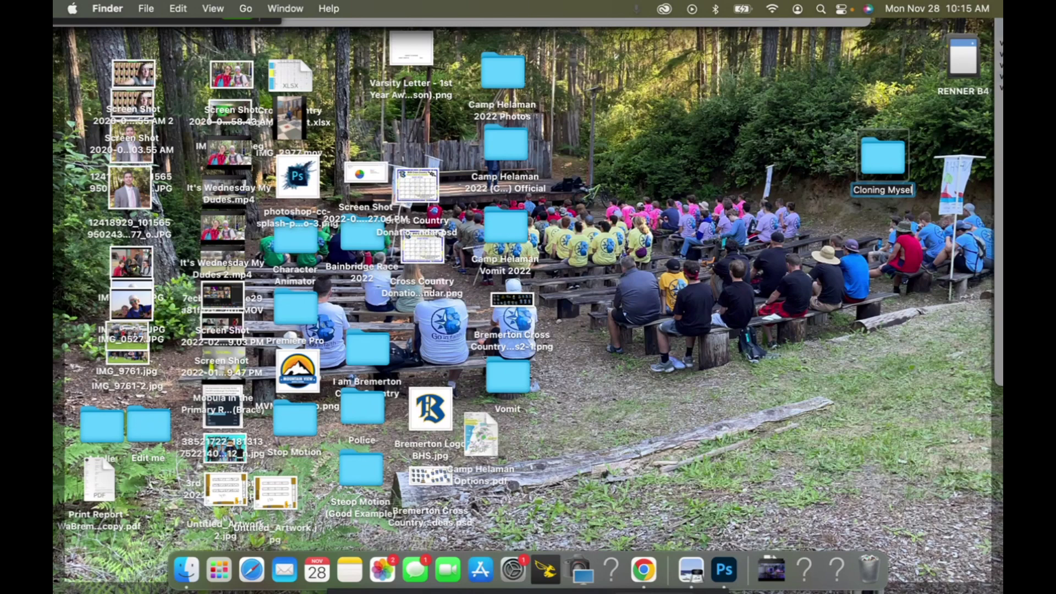
- Browse the RENNER B4 card to DCIM > 212CANON and preview IMG_0038.JPG and IMG_0037.JPG
double_click(962, 65)
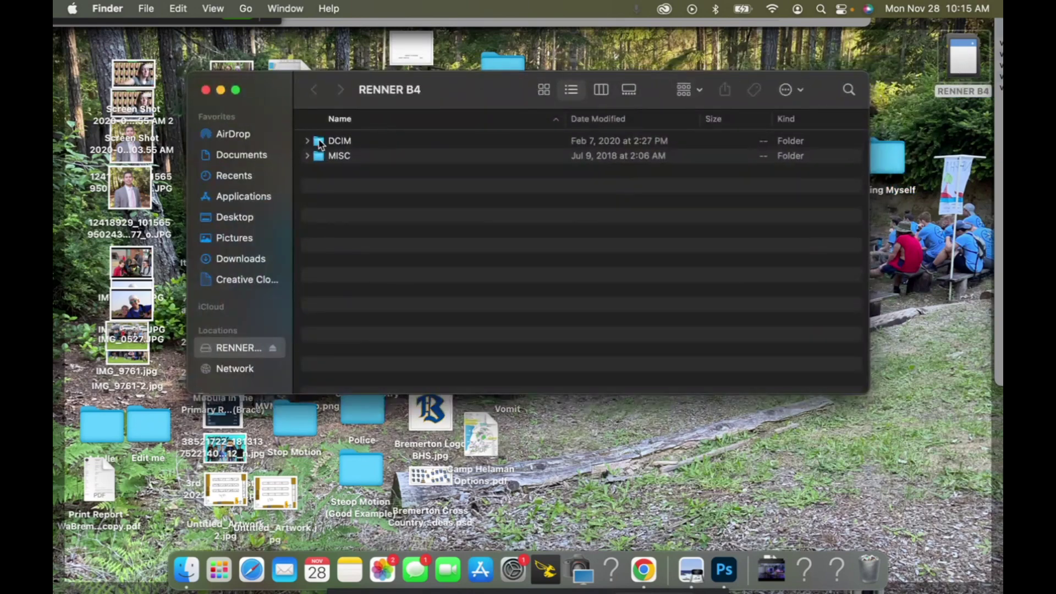
left_click(307, 142)
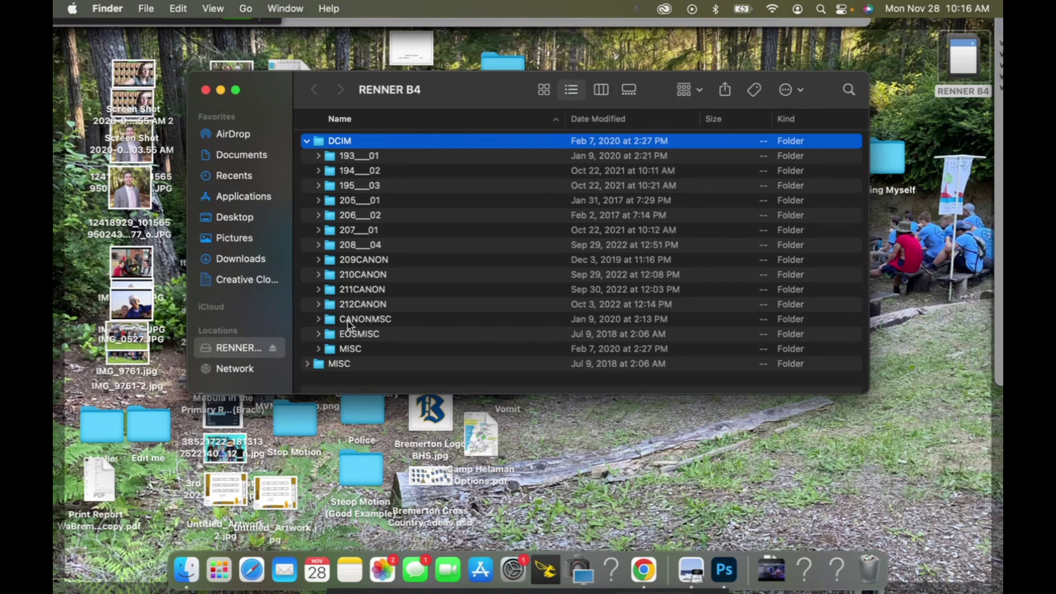
left_click(319, 305)
scroll(379, 336, "down", 10)
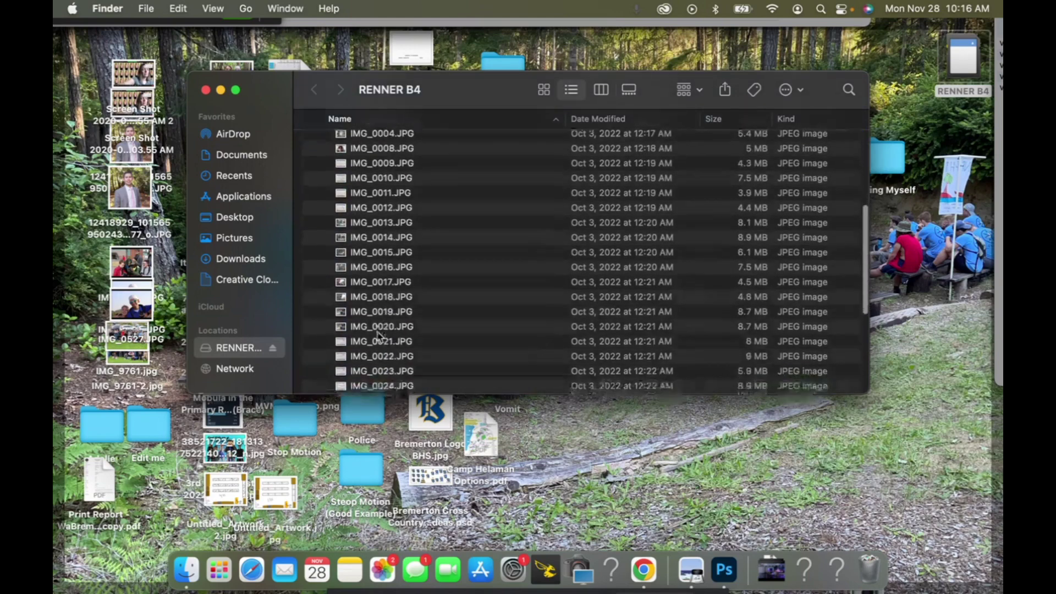
left_click(391, 324)
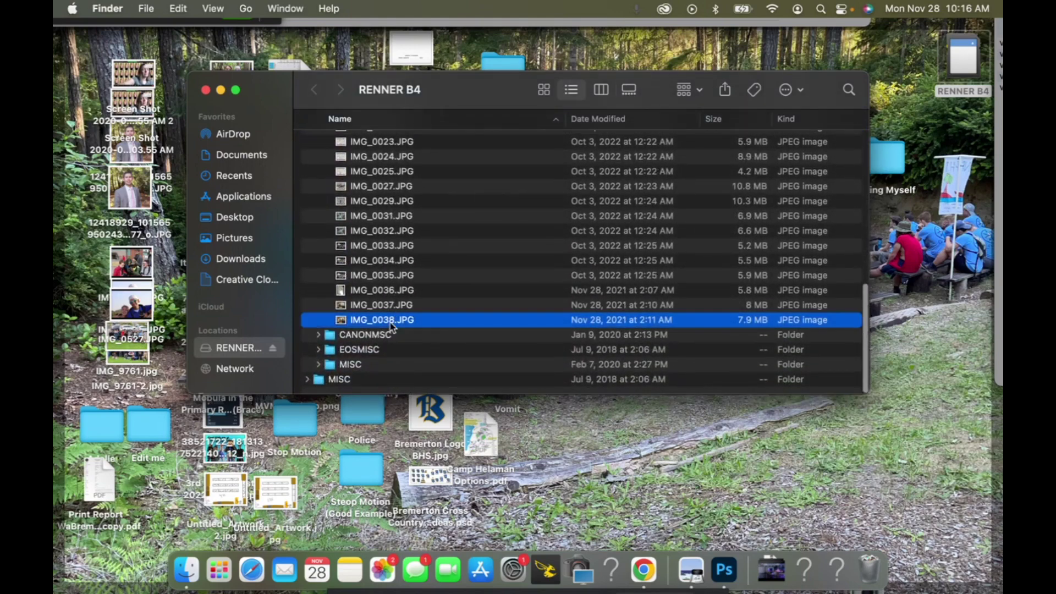
key("space")
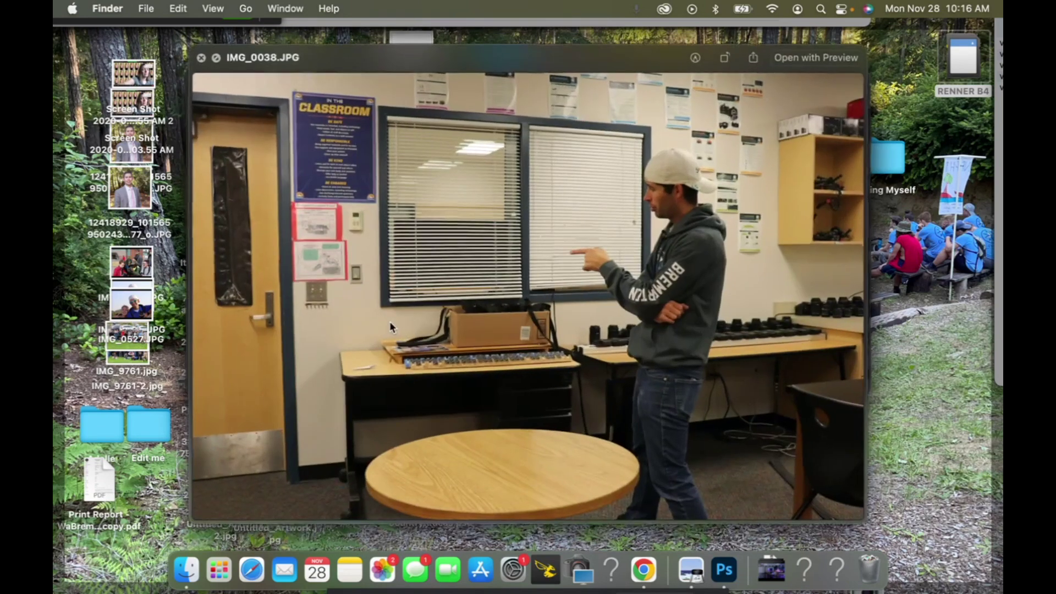
key("Up")
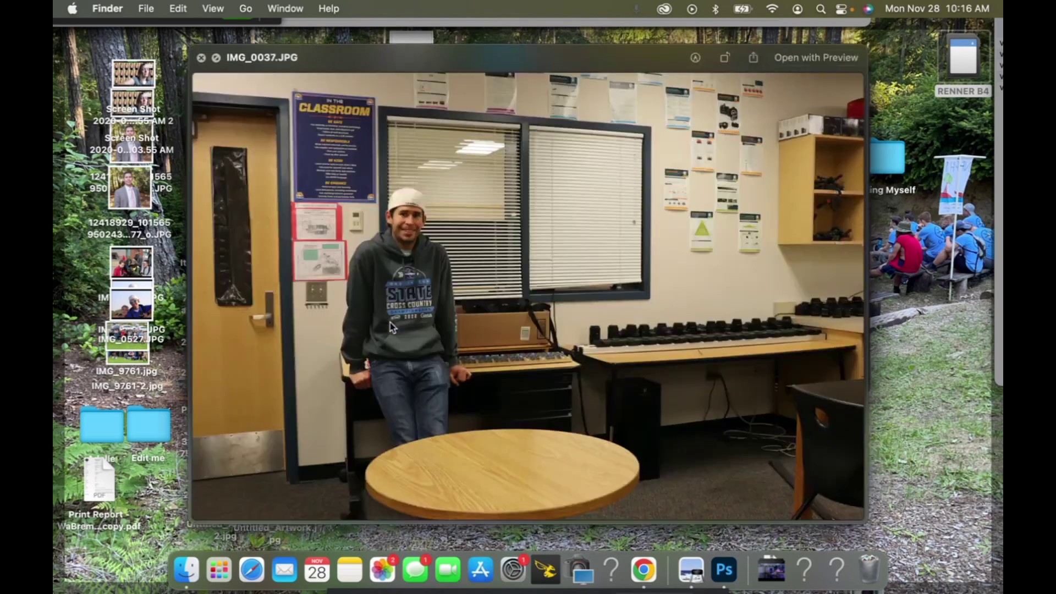
key("space")
- Copy IMG_0037.JPG and IMG_0038.JPG into Cloning Myself and eject the RENNER B4 card
left_click(392, 320, "shift")
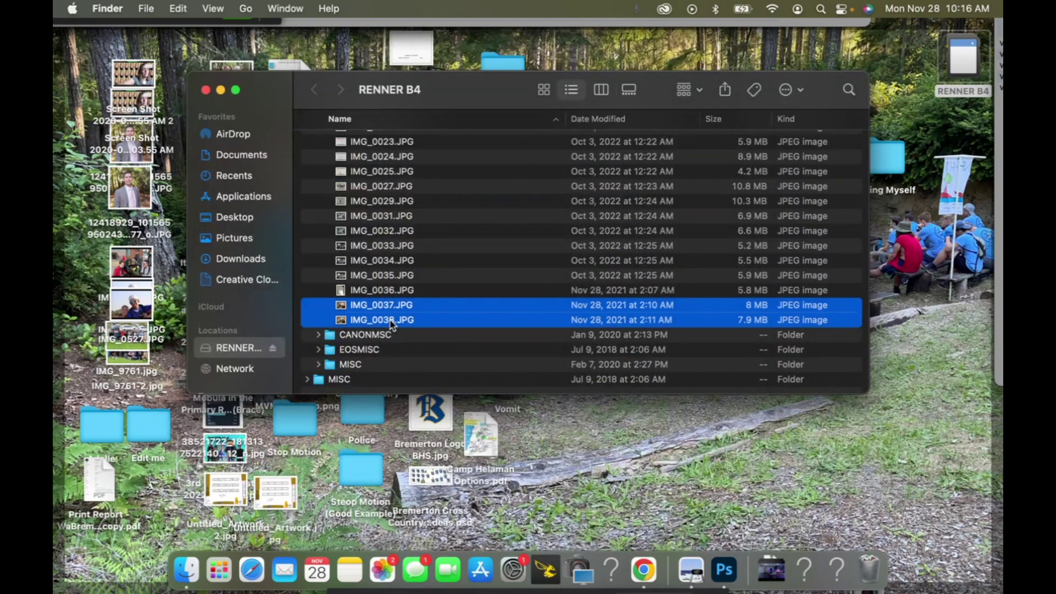
left_click_drag(396, 311, 889, 165)
left_click_drag(954, 65, 863, 575)
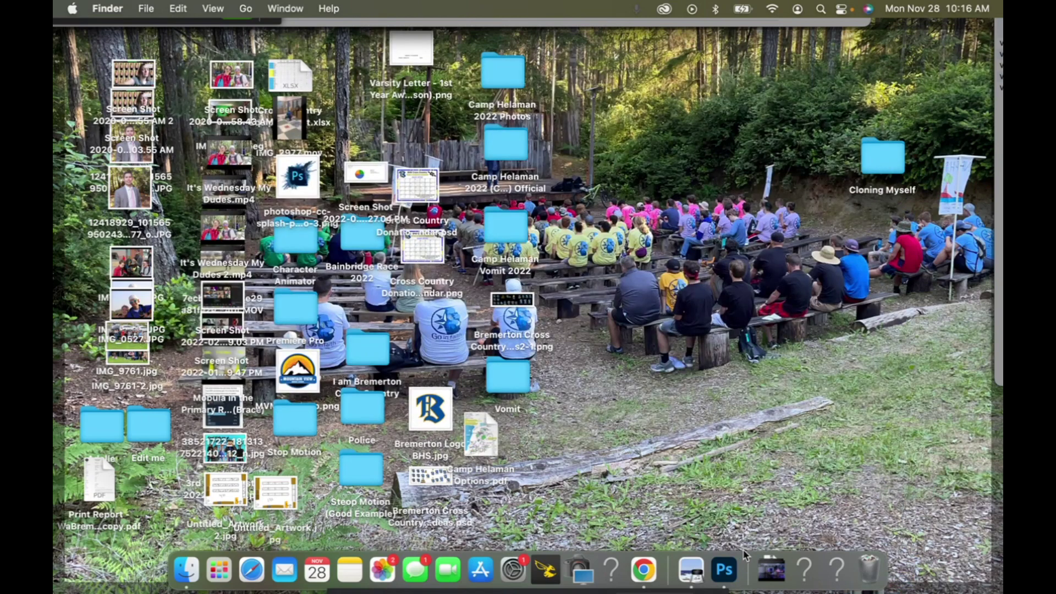
- Open IMG_0037.JPG from the Cloning Myself folder in Photoshop
left_click(722, 575)
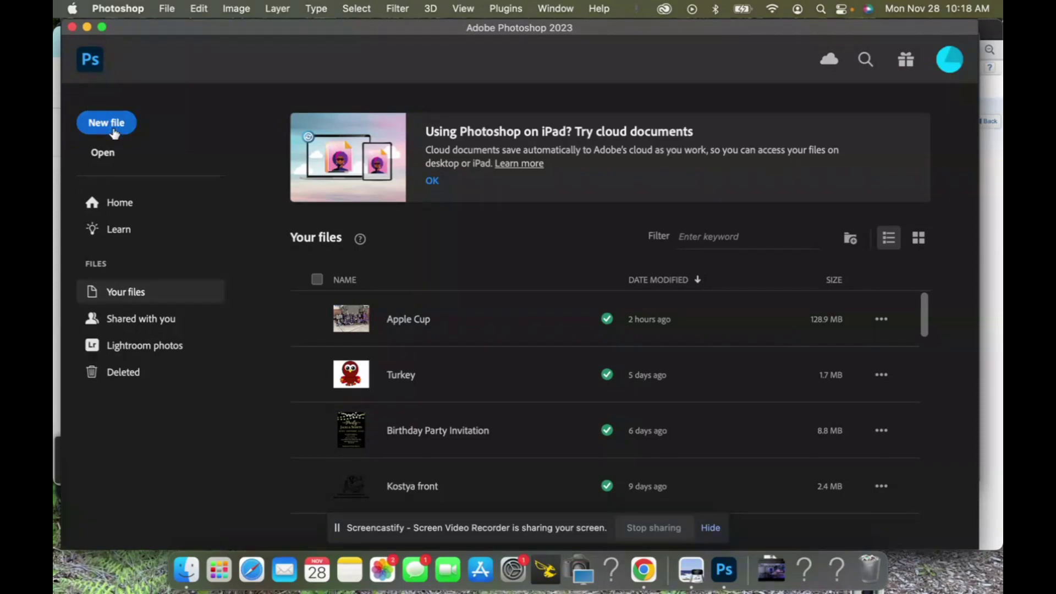
key("F11")
double_click(876, 142)
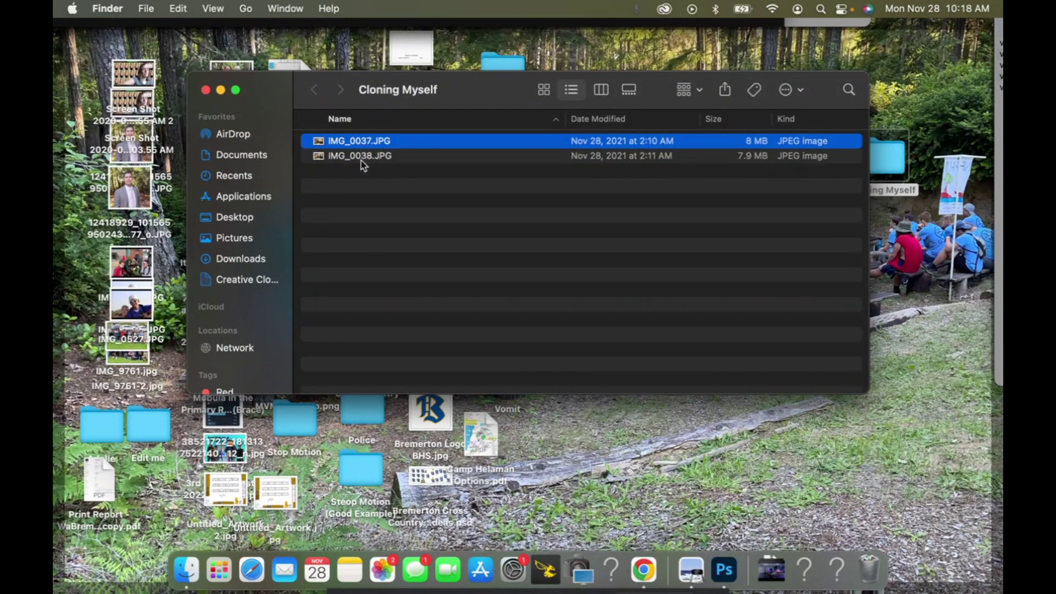
left_click_drag(367, 144, 734, 583)
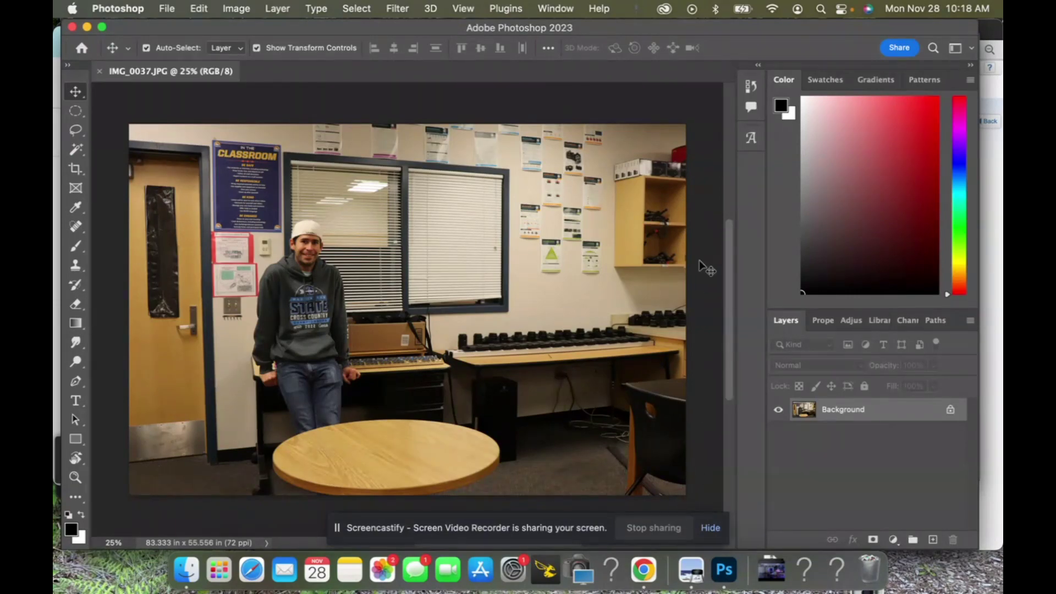
- Place IMG_0038.JPG from Cloning Myself onto the IMG_0037 canvas and commit it
key("F11")
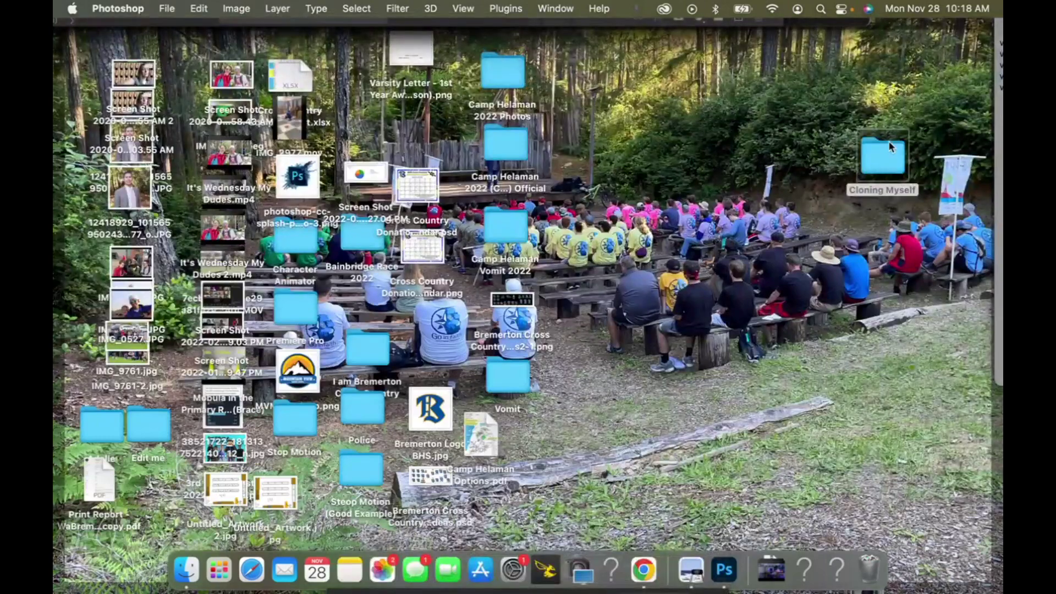
double_click(885, 160)
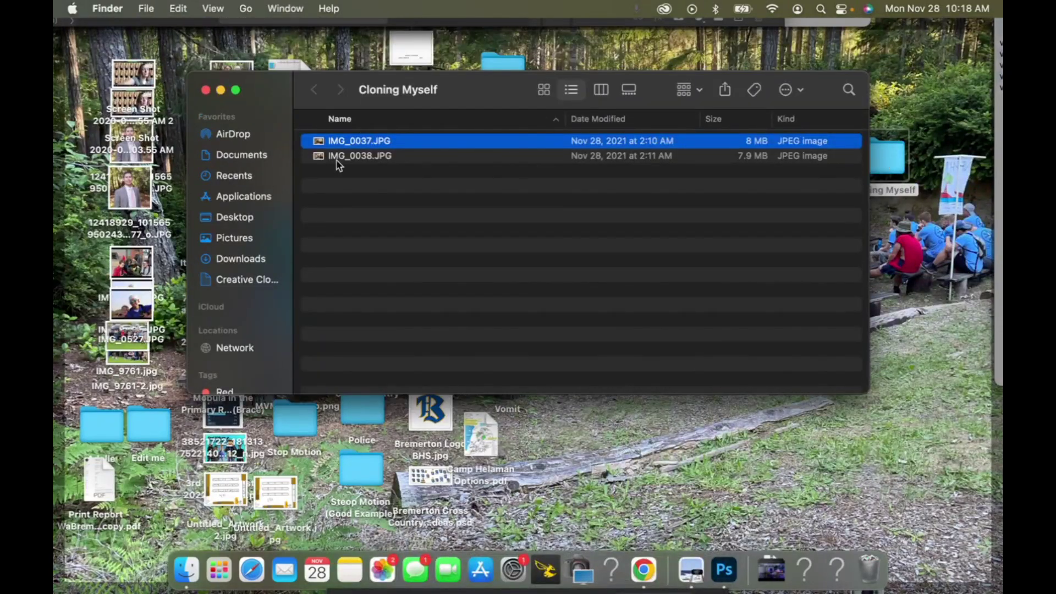
left_click_drag(365, 161, 361, 424)
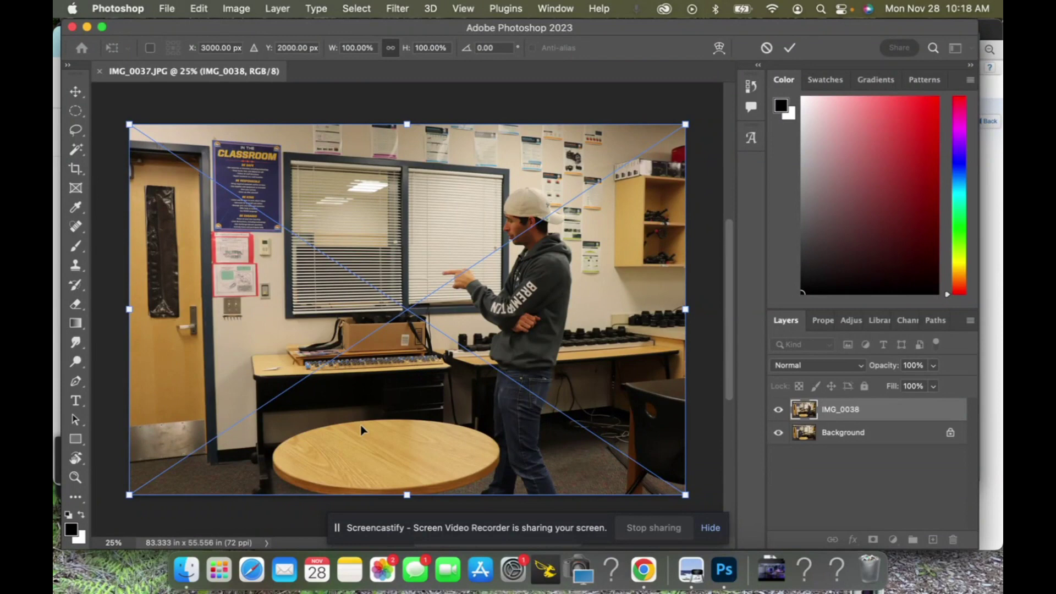
key("Return")
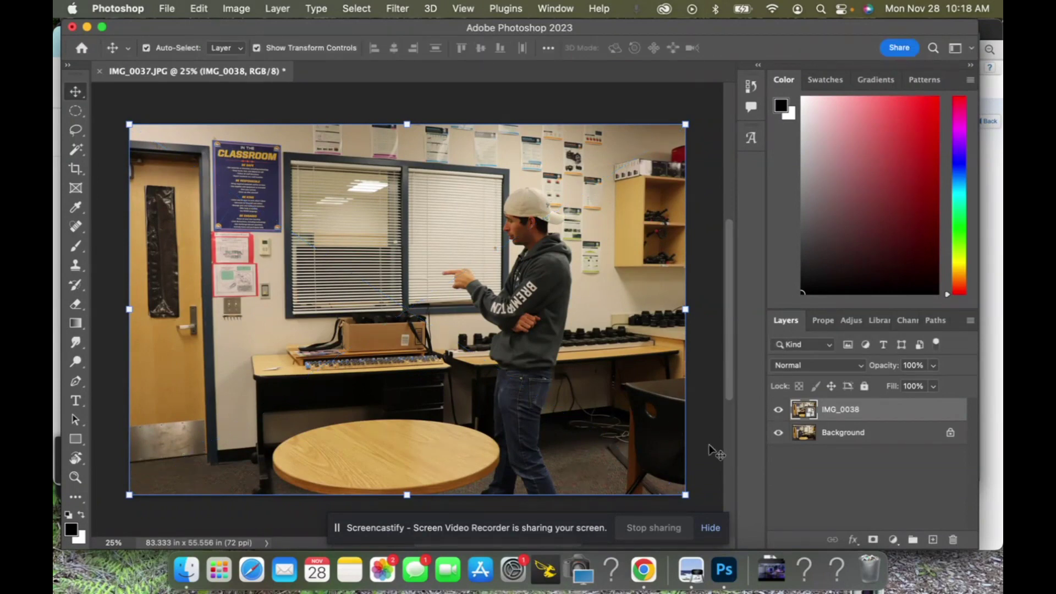
- Toggle the IMG_0038 layer's visibility to compare both photos, then select that layer
left_click(813, 494)
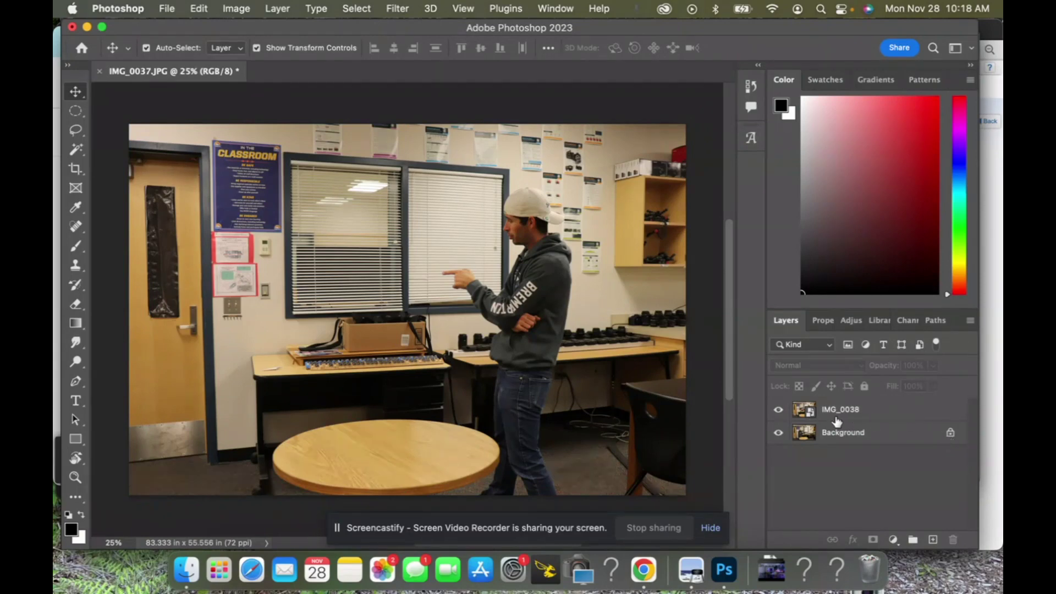
left_click(779, 411)
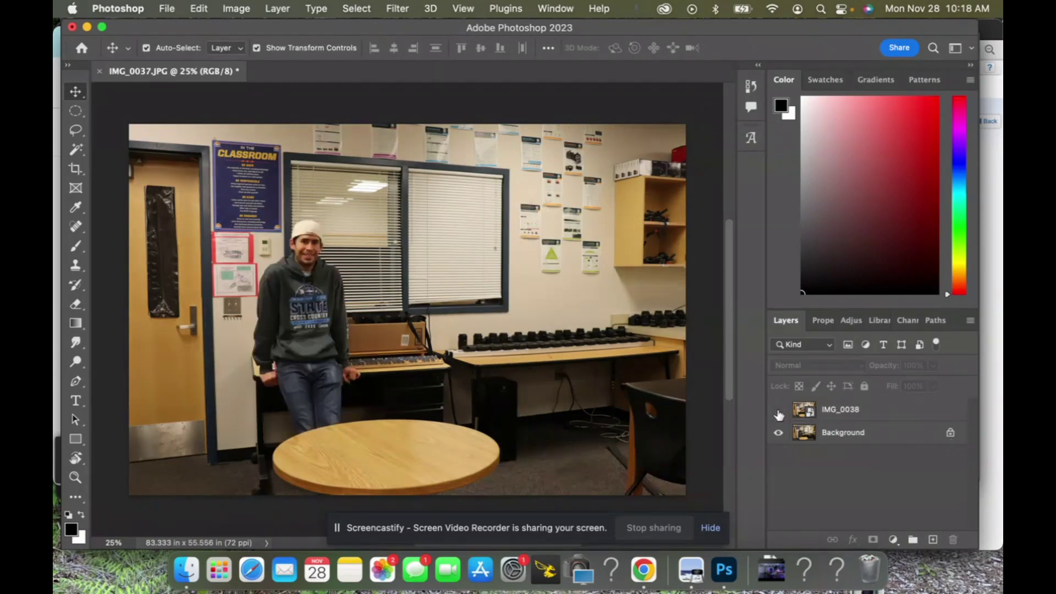
left_click(778, 412)
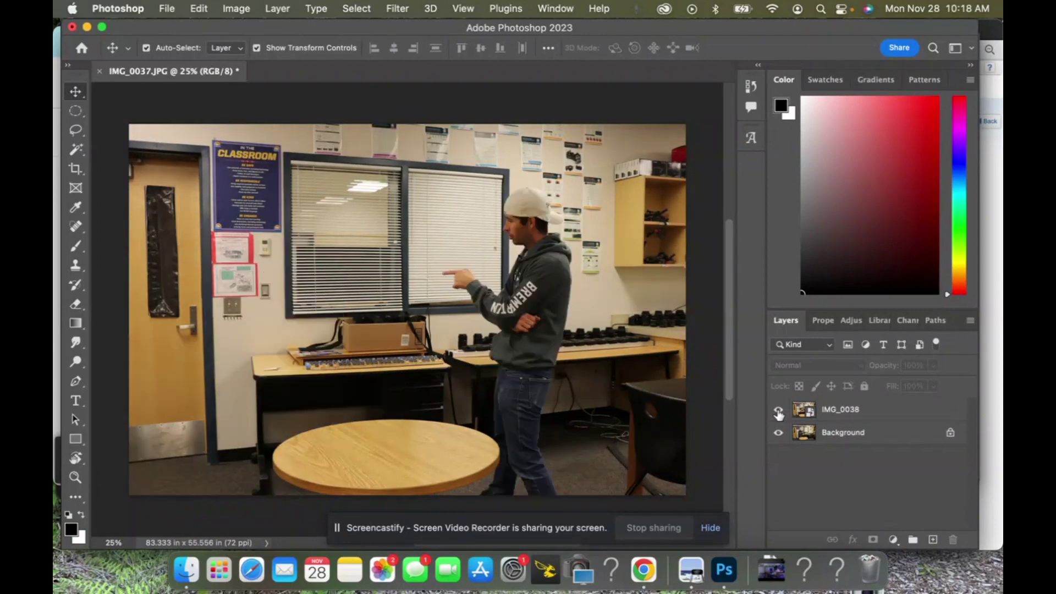
left_click(779, 413)
left_click(779, 413)
left_click(879, 413)
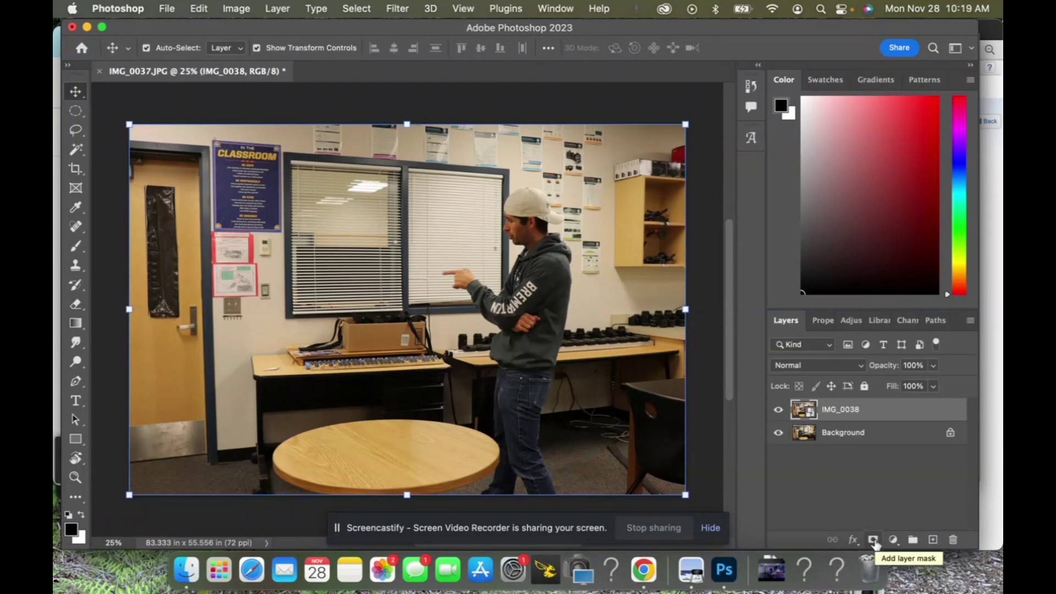
- Add a layer mask to IMG_0038 and set up a 1400 px brush painting black
left_click(873, 541)
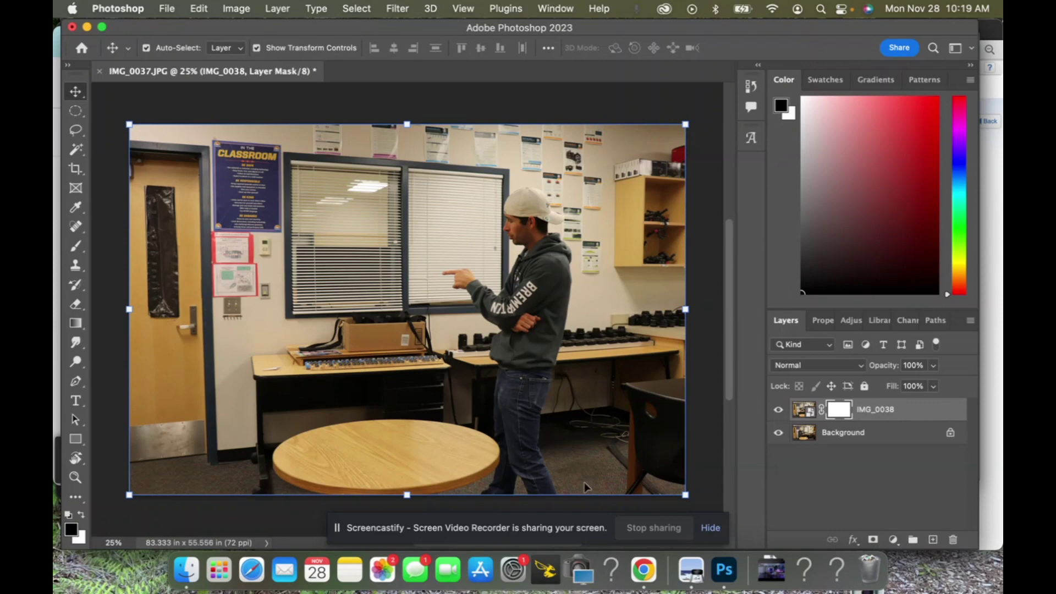
key("b")
key("x")
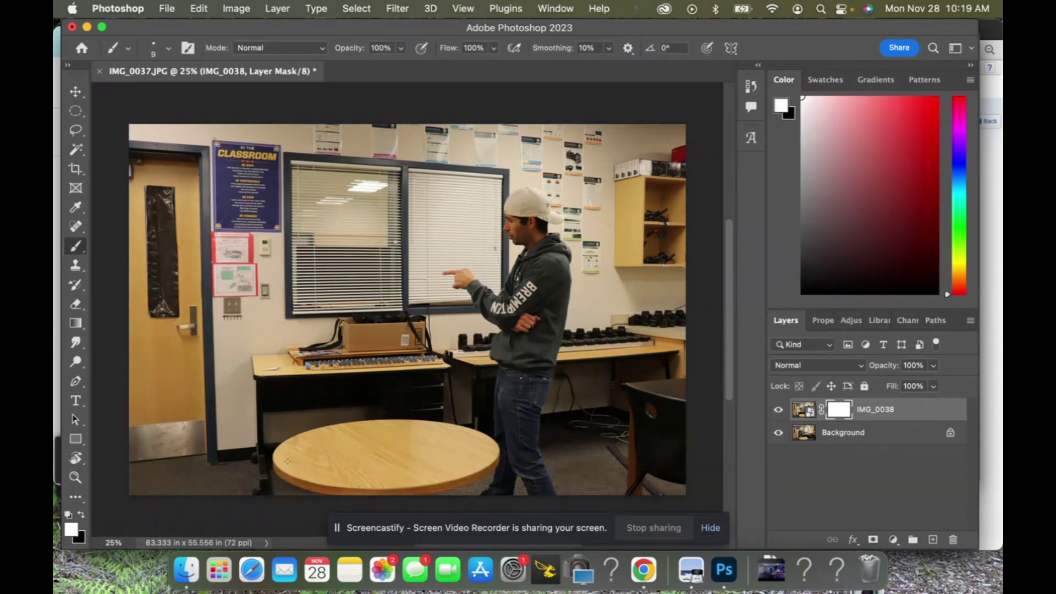
key("bracketright")
key("bracketright")
key("bracketright")
key("bracketright")
key("bracketright")
key("bracketright")
key("bracketright")
key("bracketright")
key("bracketright")
key("bracketright")
key("bracketright")
key("bracketright")
key("bracketright")
key("bracketright")
key("bracketright")
key("bracketright")
key("bracketright")
key("bracketright")
key("bracketright")
key("bracketright")
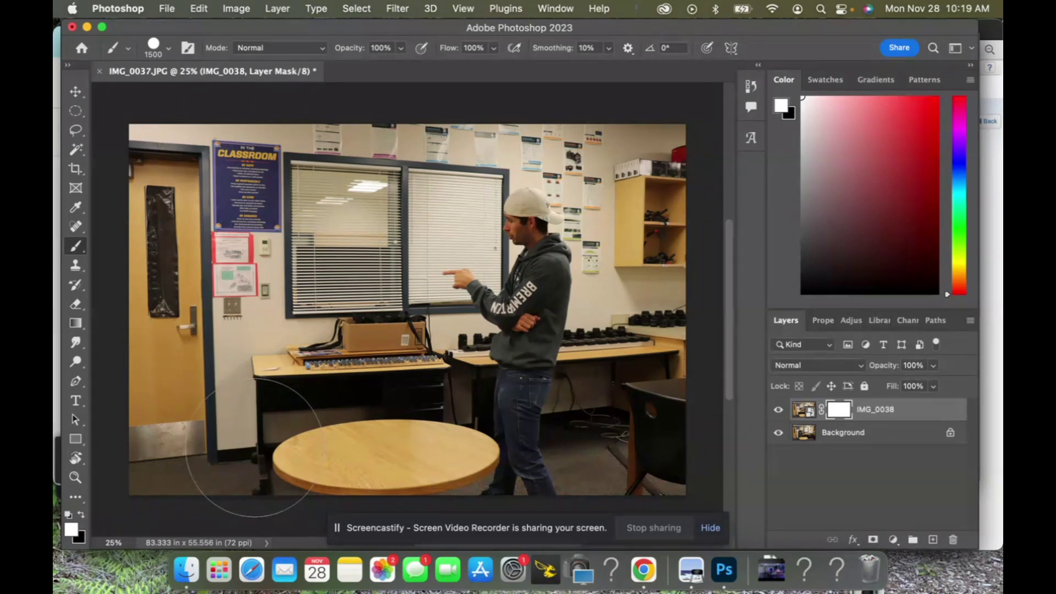
key("bracketleft")
key("bracketleft")
key("bracketleft")
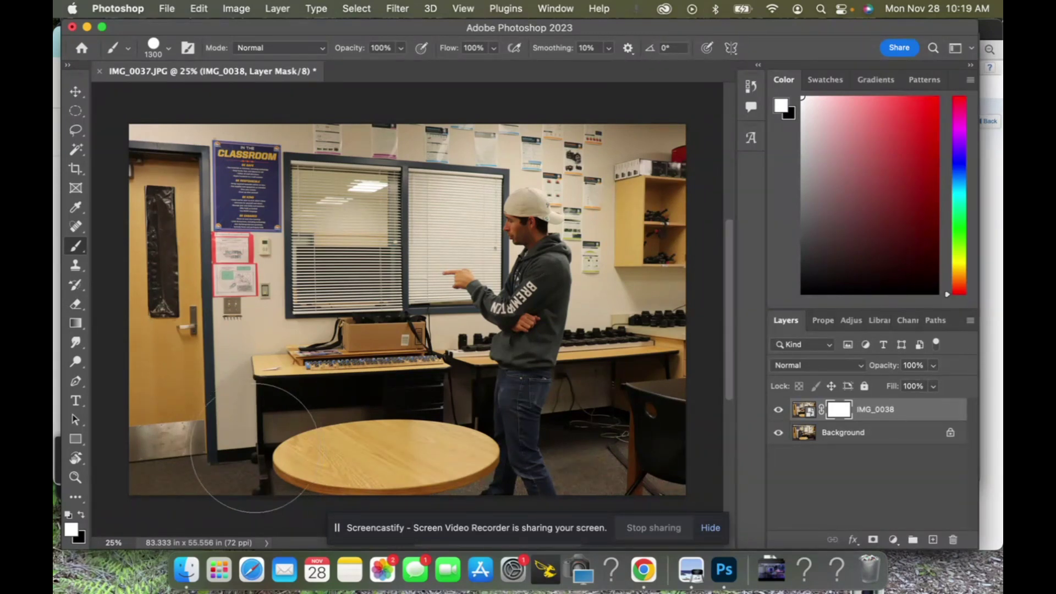
key("bracketright")
key("bracketright")
left_click(82, 517)
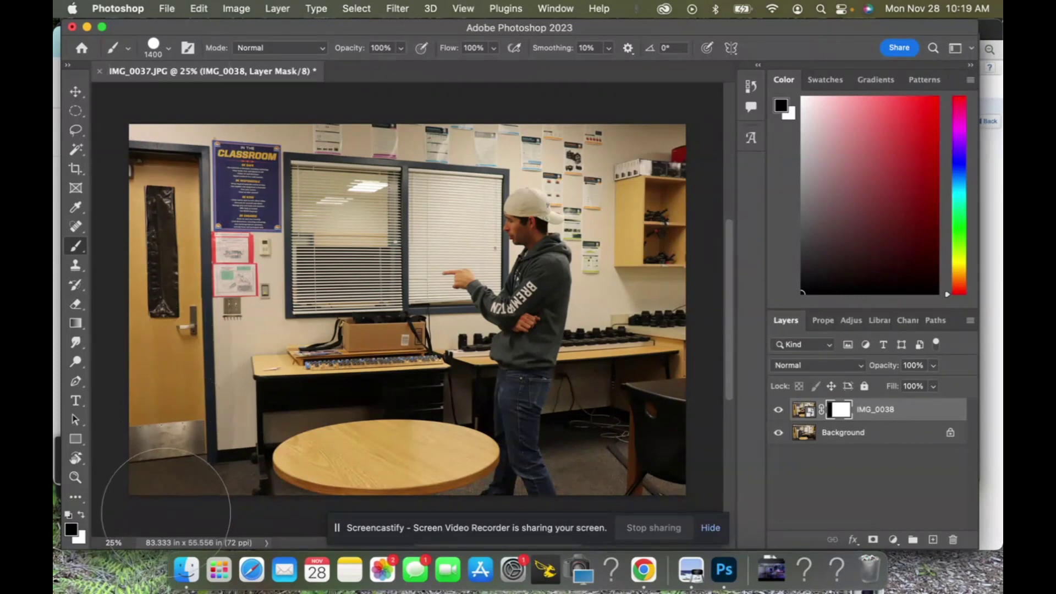
- Make the brush completely soft with 0% hardness
key("v")
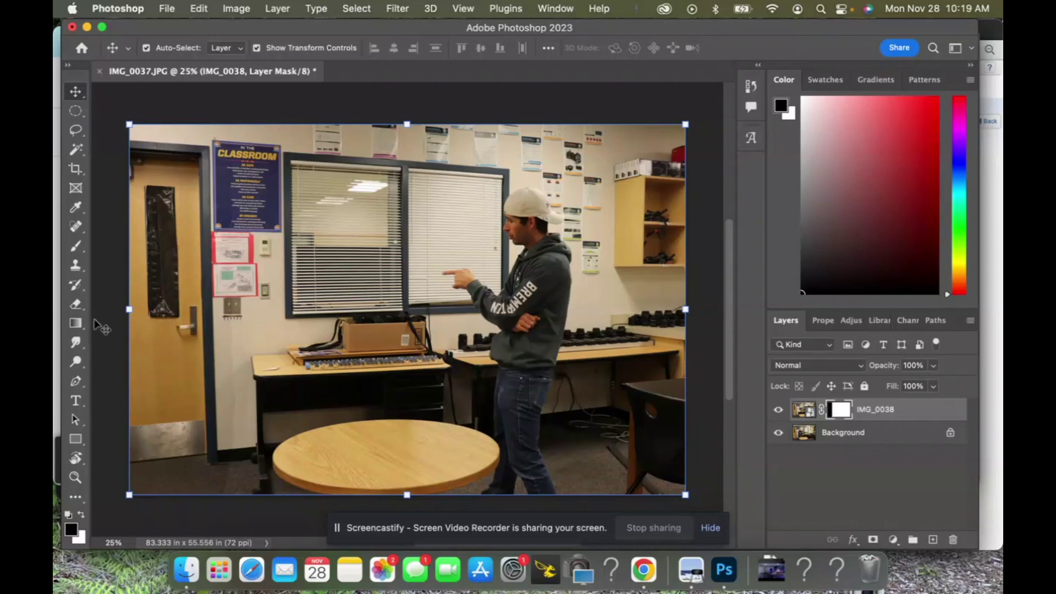
key("b")
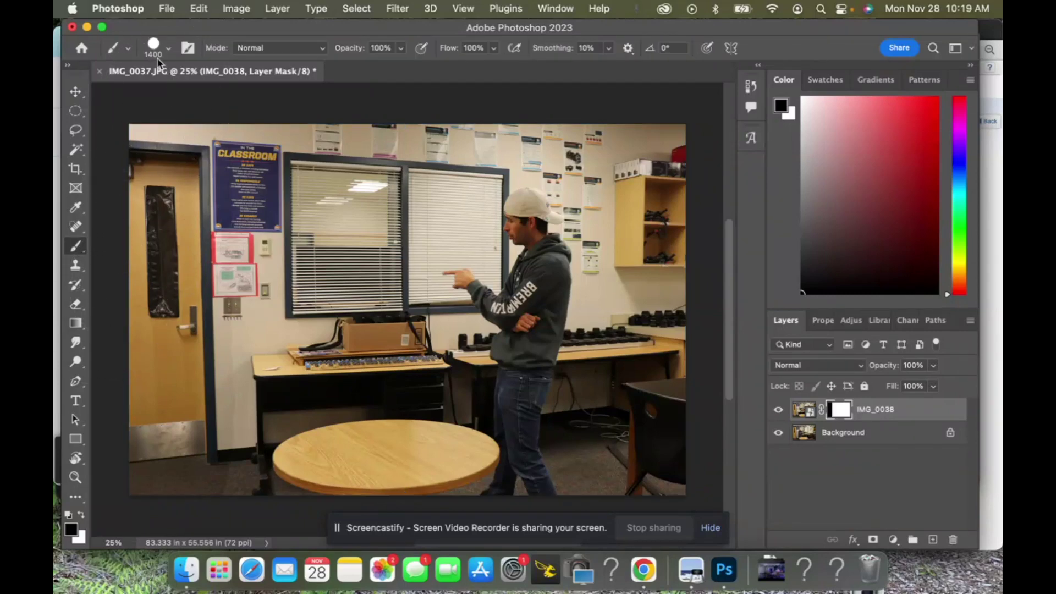
left_click(169, 49)
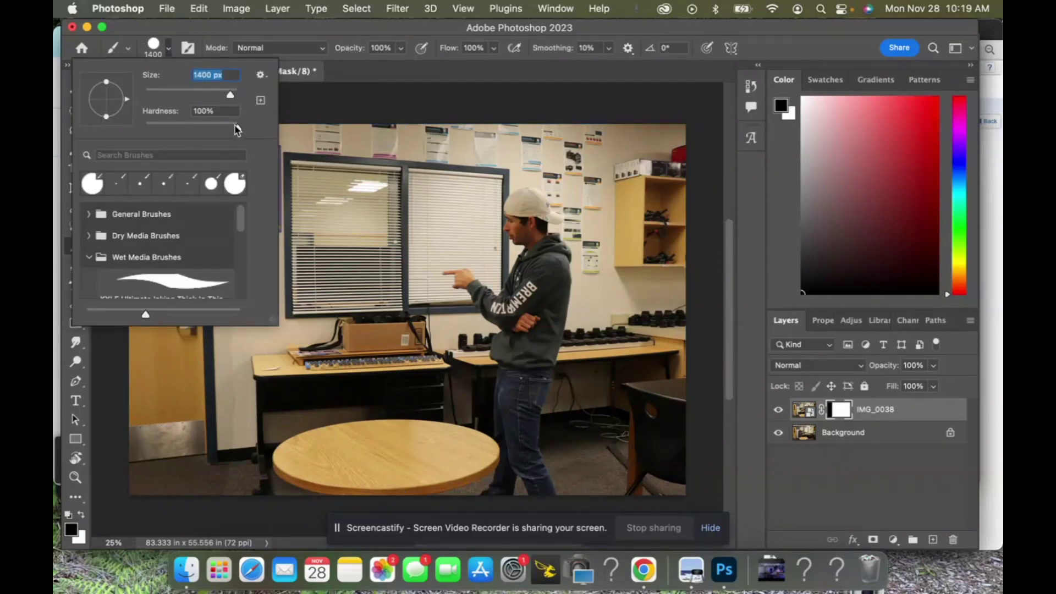
left_click_drag(239, 131, 135, 133)
left_click(169, 49)
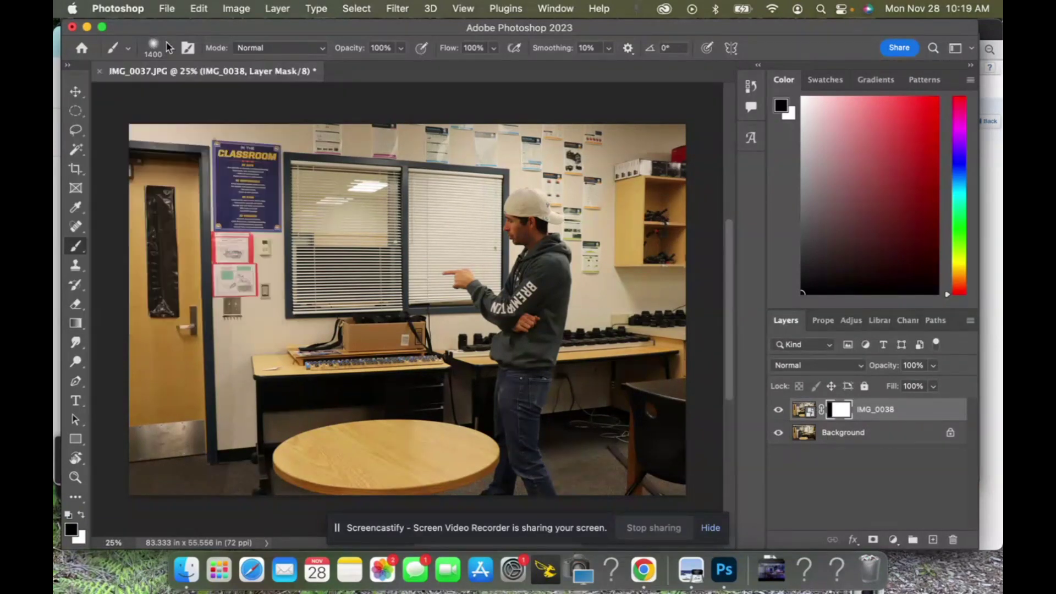
- Paint the mask black on the left to reveal the second figure, softening the edge with an 800 px brush
mouse_move(196, 476)
left_mouse_down()
mouse_move(212, 352)
mouse_move(198, 265)
mouse_move(208, 401)
left_mouse_up()
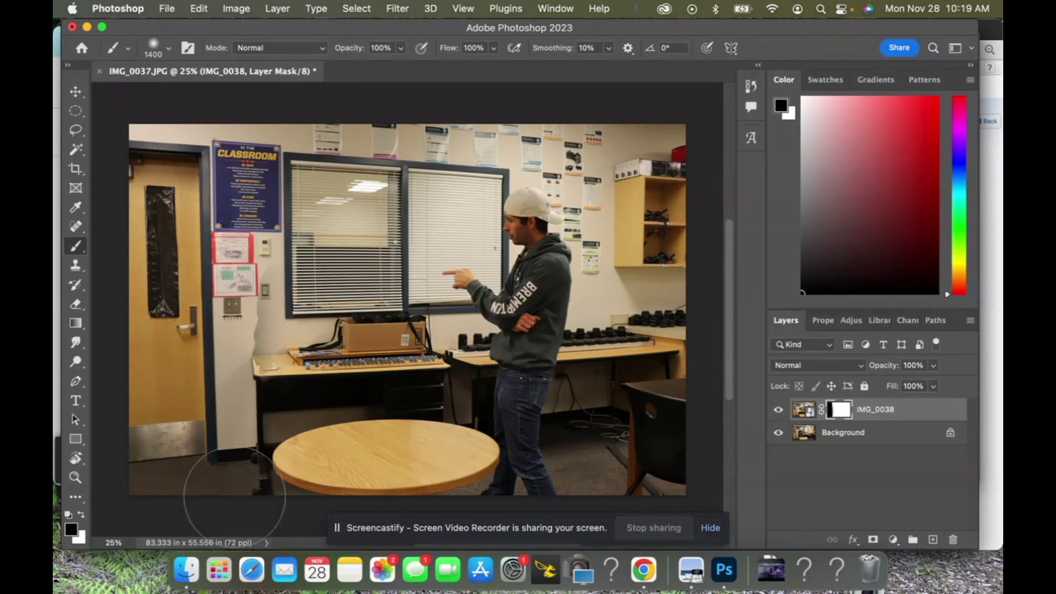
scroll(235, 507, "down", 1)
mouse_move(275, 374)
left_mouse_down()
mouse_move(283, 313)
mouse_move(330, 379)
mouse_move(333, 102)
left_mouse_up()
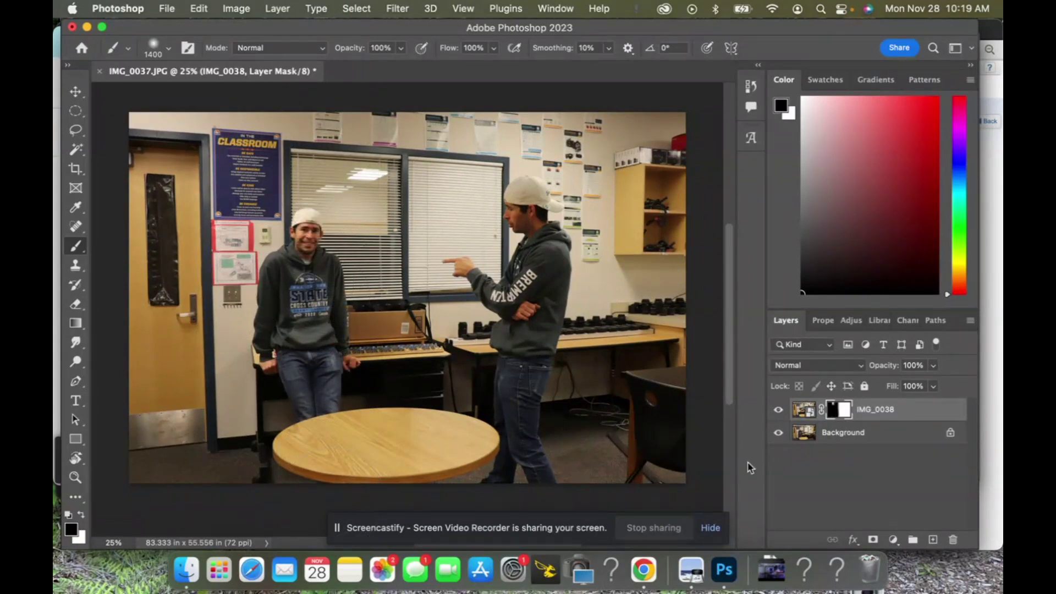
left_click(778, 433)
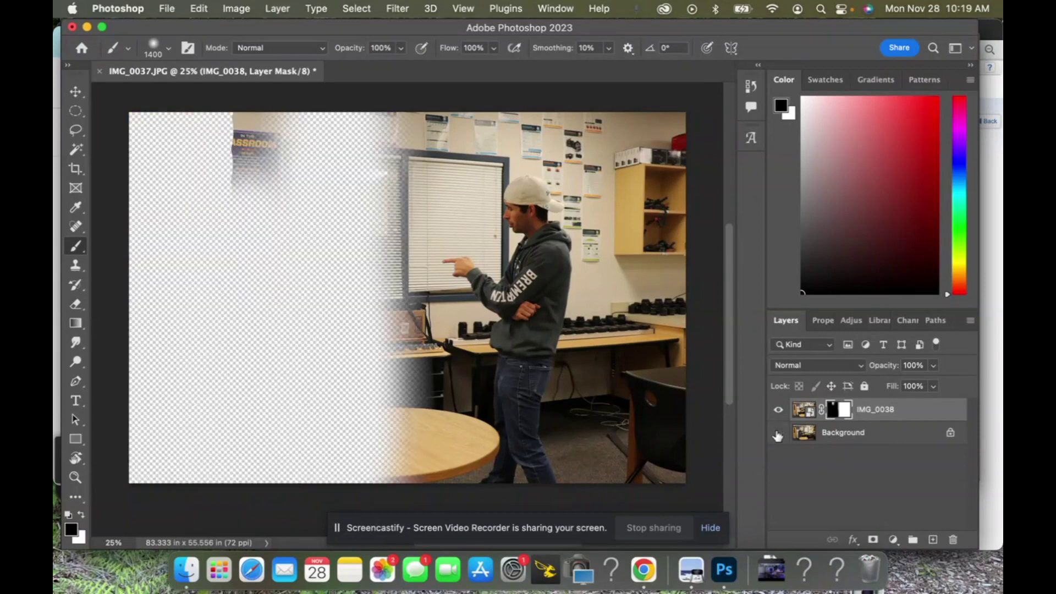
left_click_drag(247, 247, 236, 154)
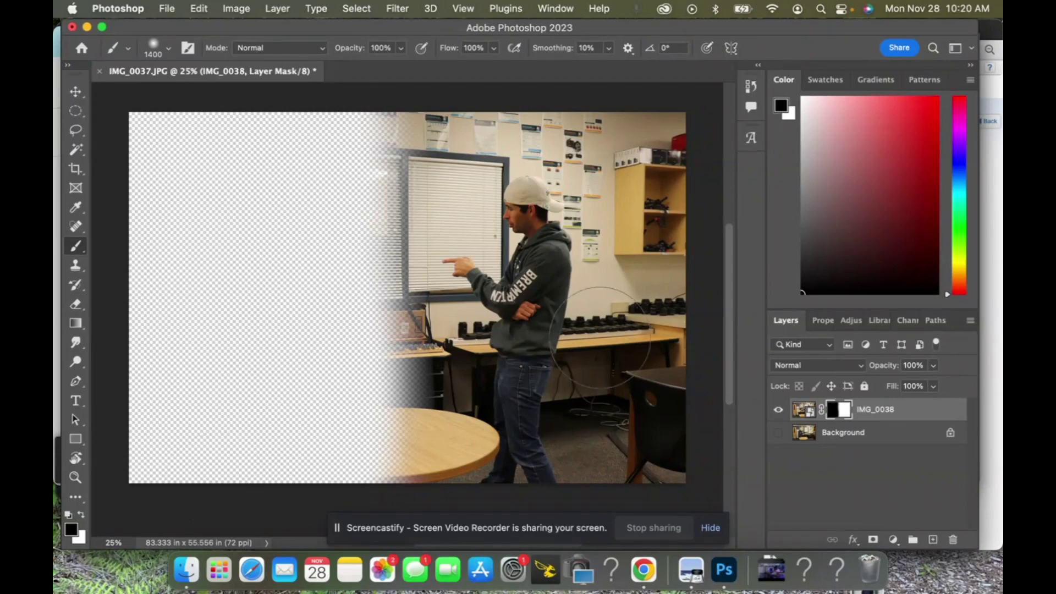
key("bracketleft")
key("bracketleft")
key("bracketleft")
key("bracketleft")
key("bracketleft")
key("bracketleft")
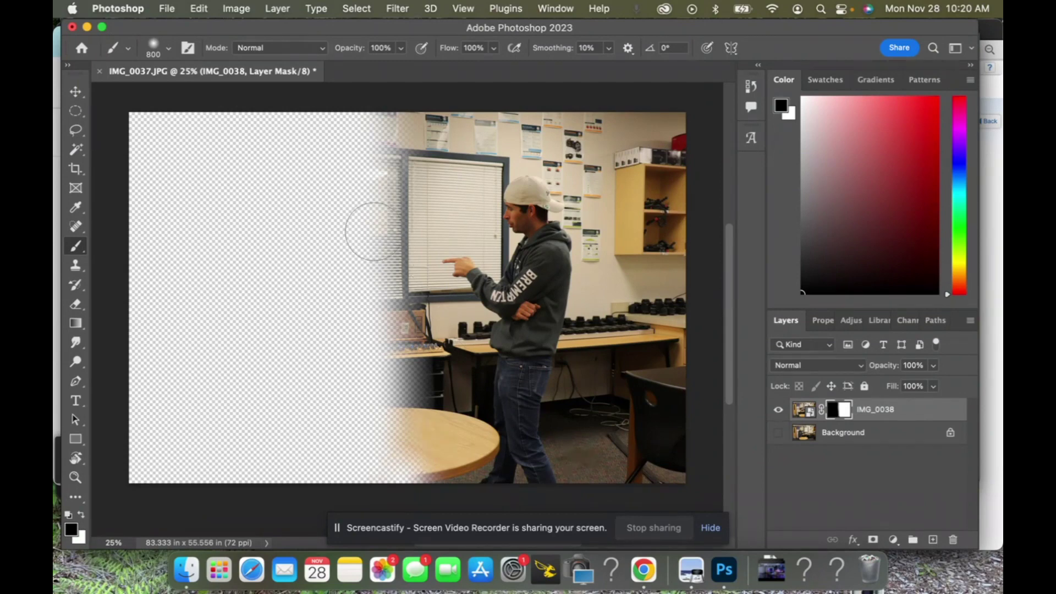
left_click_drag(377, 106, 382, 118)
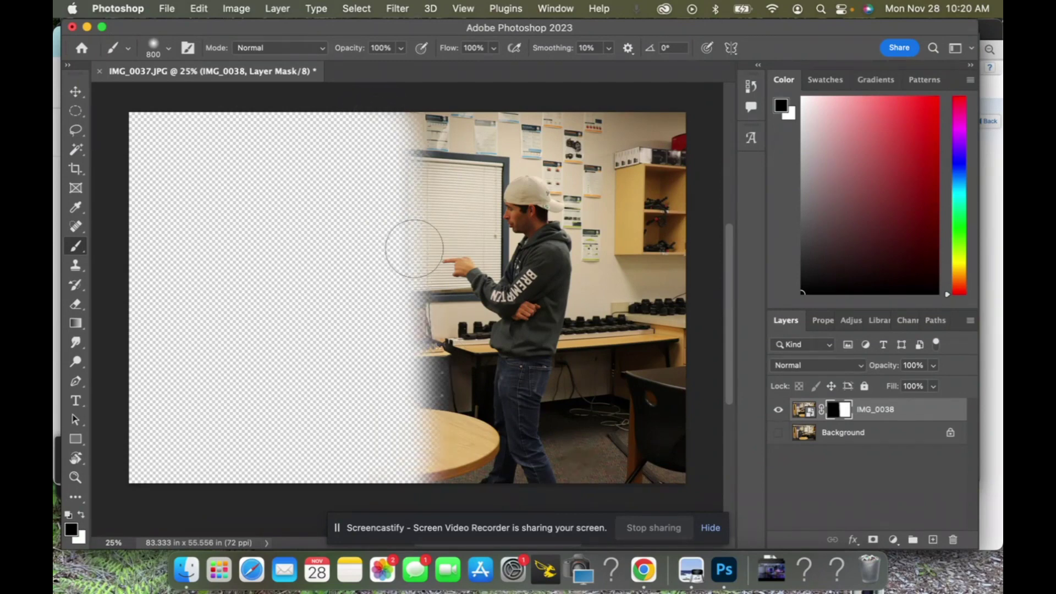
left_click(779, 434)
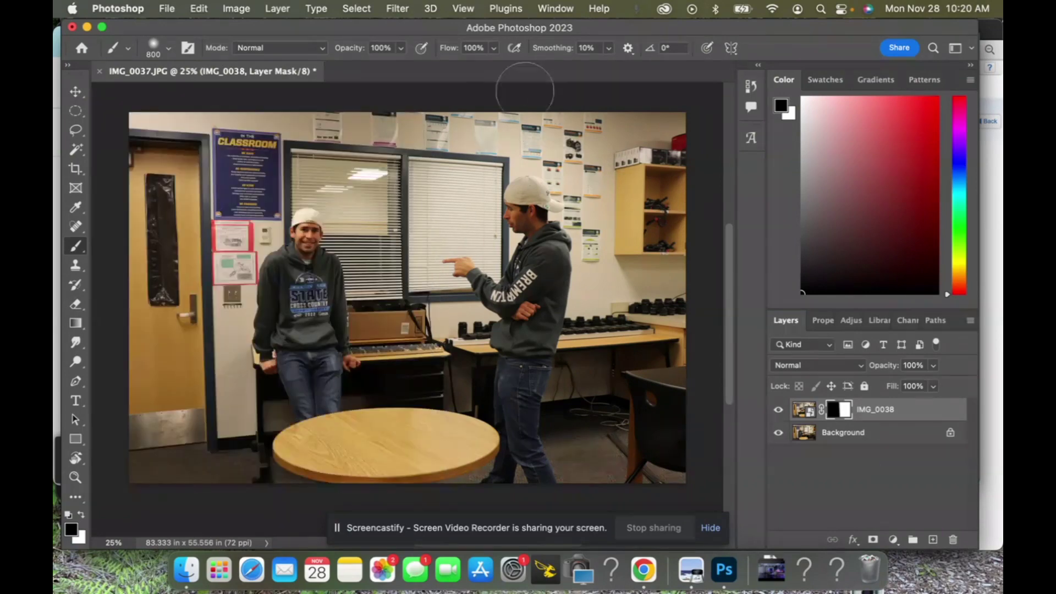
key("v")
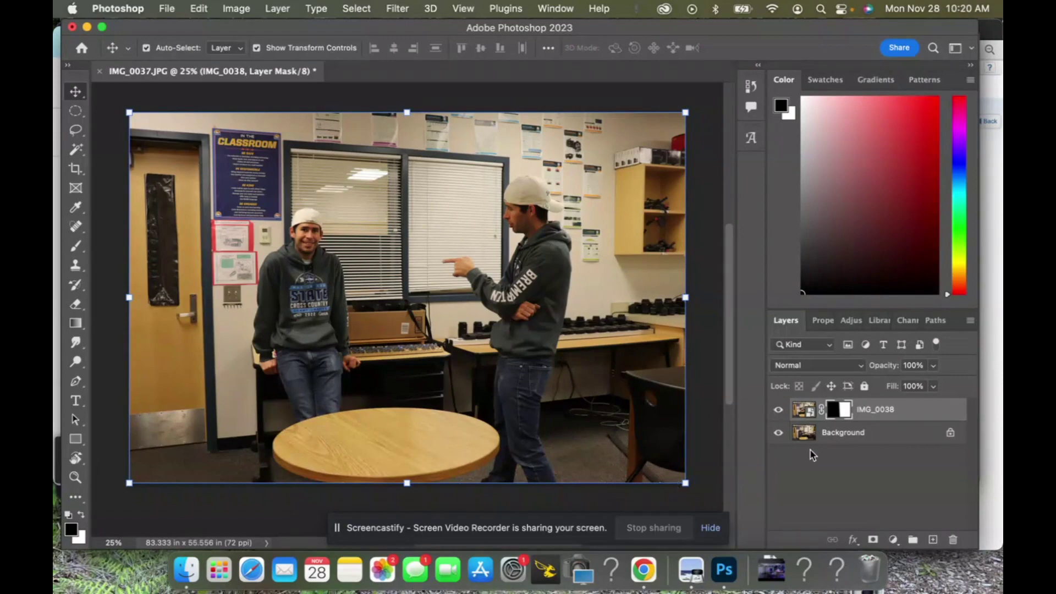
left_click(778, 410)
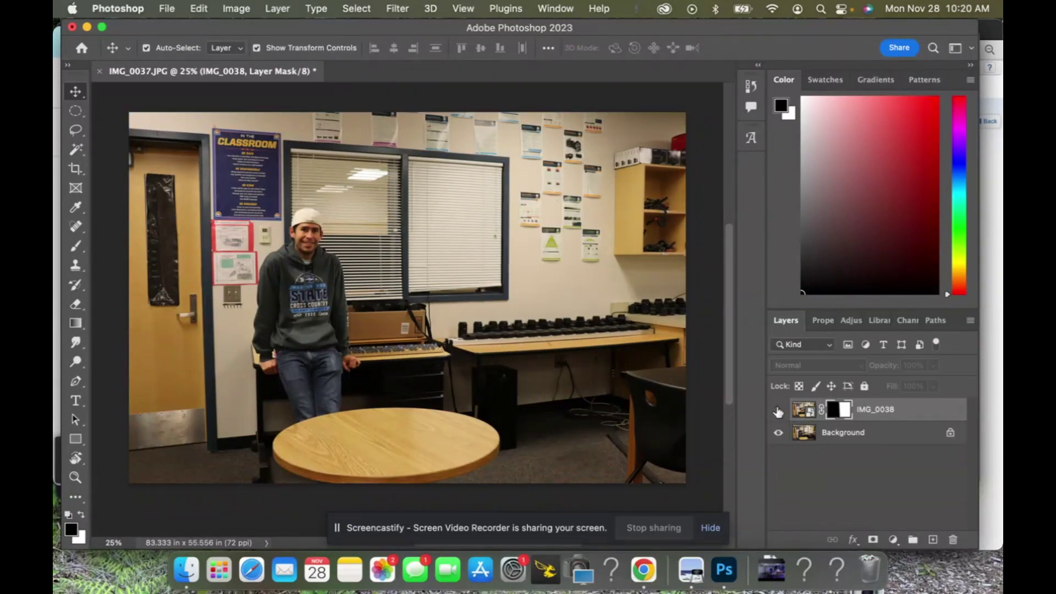
left_click(778, 410)
left_click(779, 433)
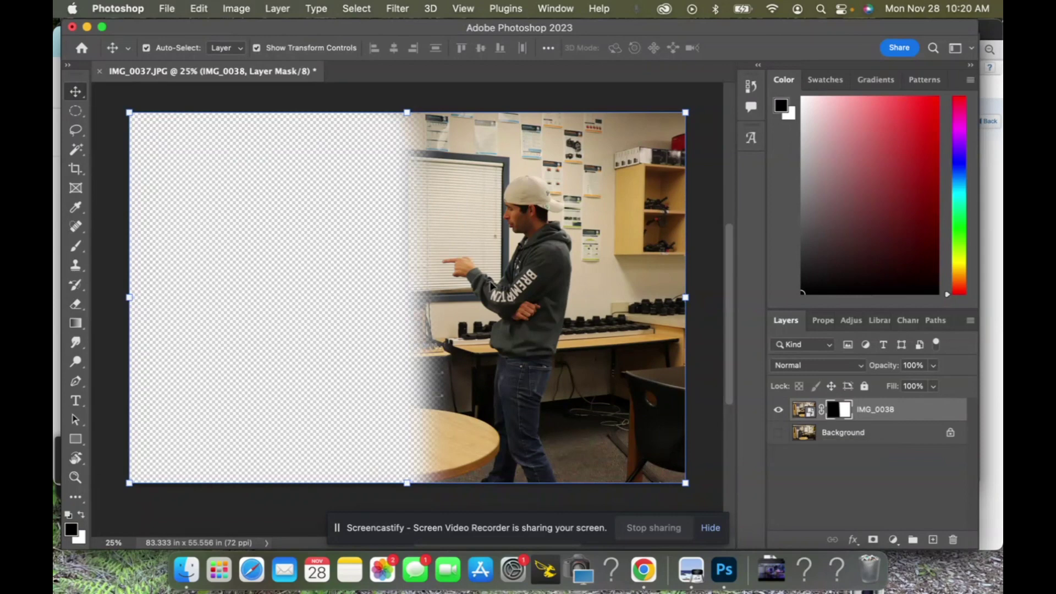
left_click(778, 433)
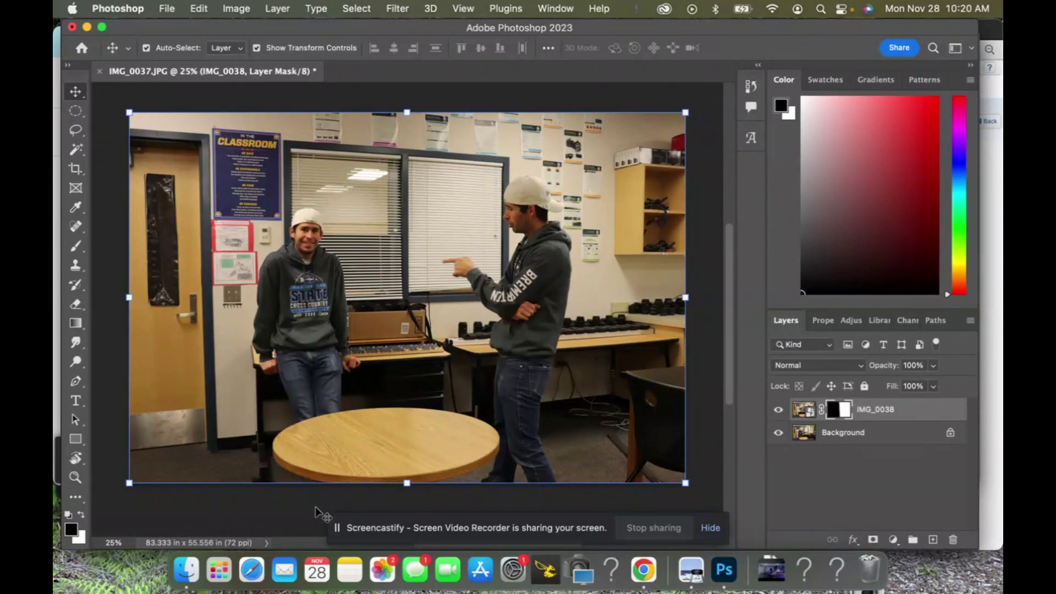
left_click(213, 498)
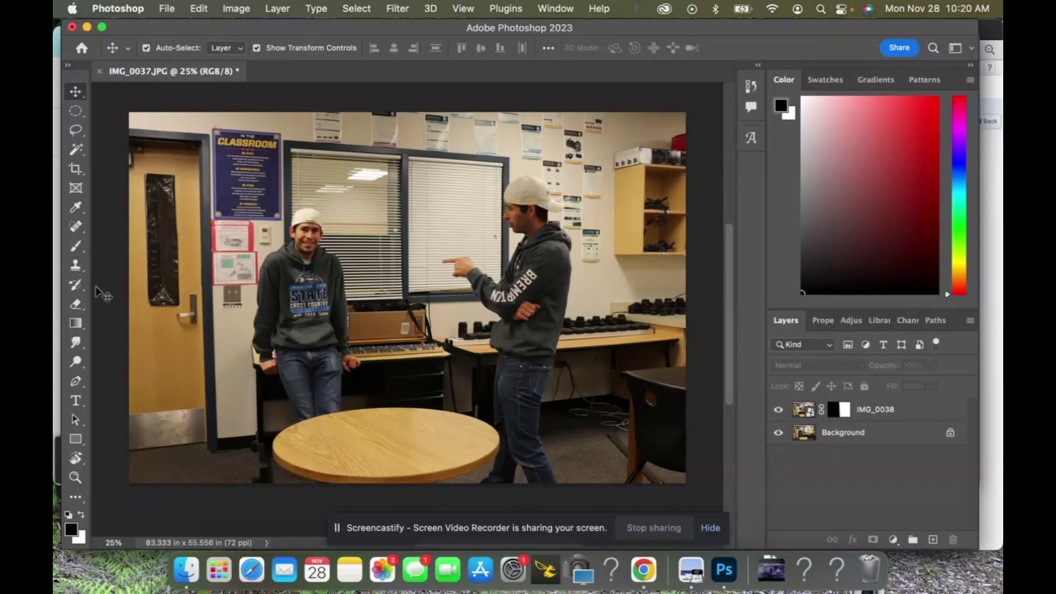
- Show rulers and add vertical guides through the left-hand and right-hand figures of the man
key("super+r")
left_click_drag(100, 298, 306, 322)
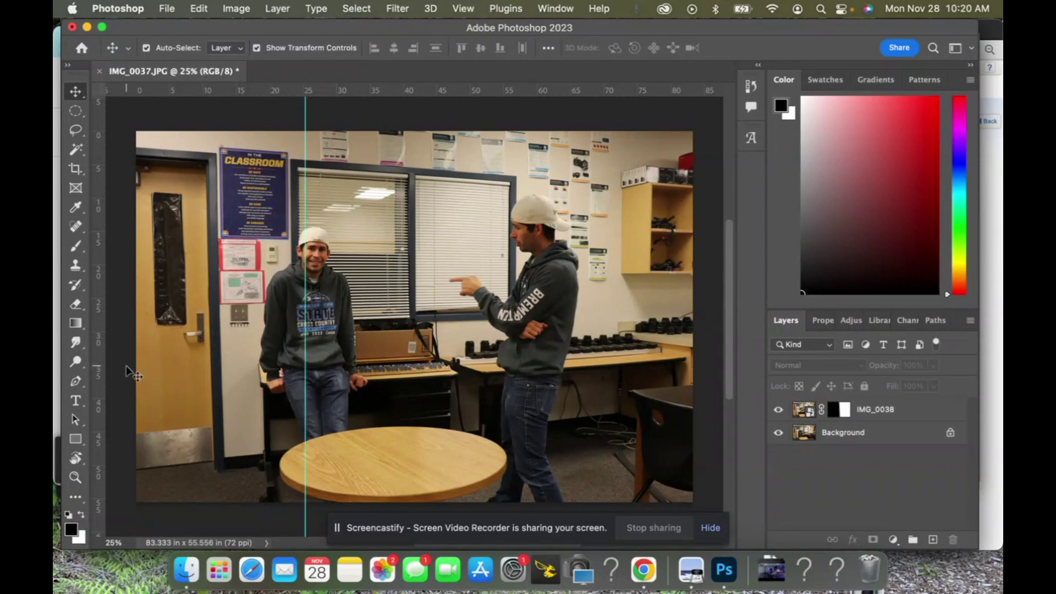
left_click_drag(99, 368, 511, 390)
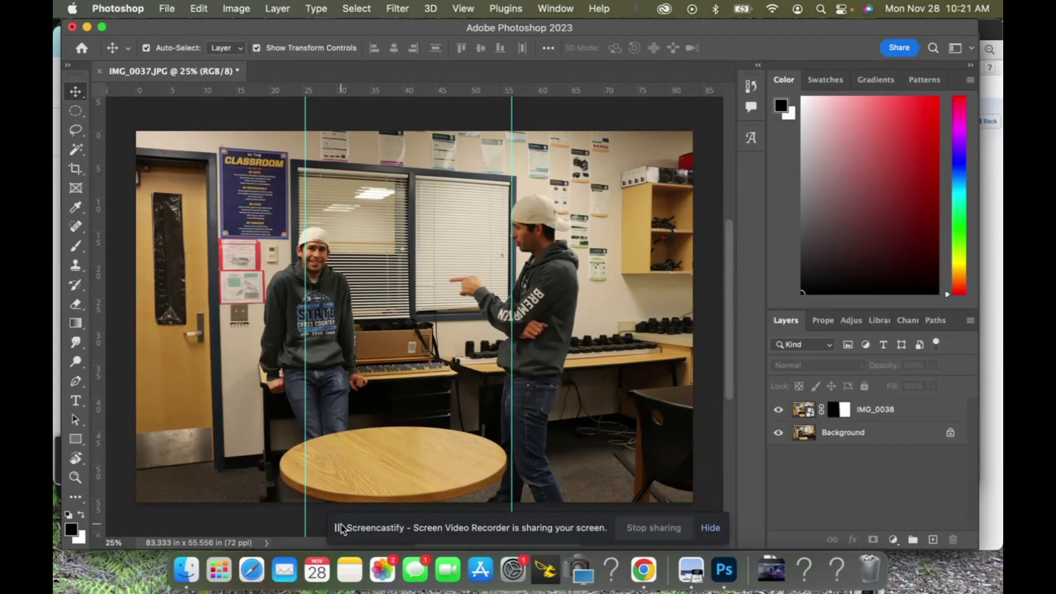
- Save the composite to Creative Cloud as the cloud document Cloning Myself
left_click(170, 8)
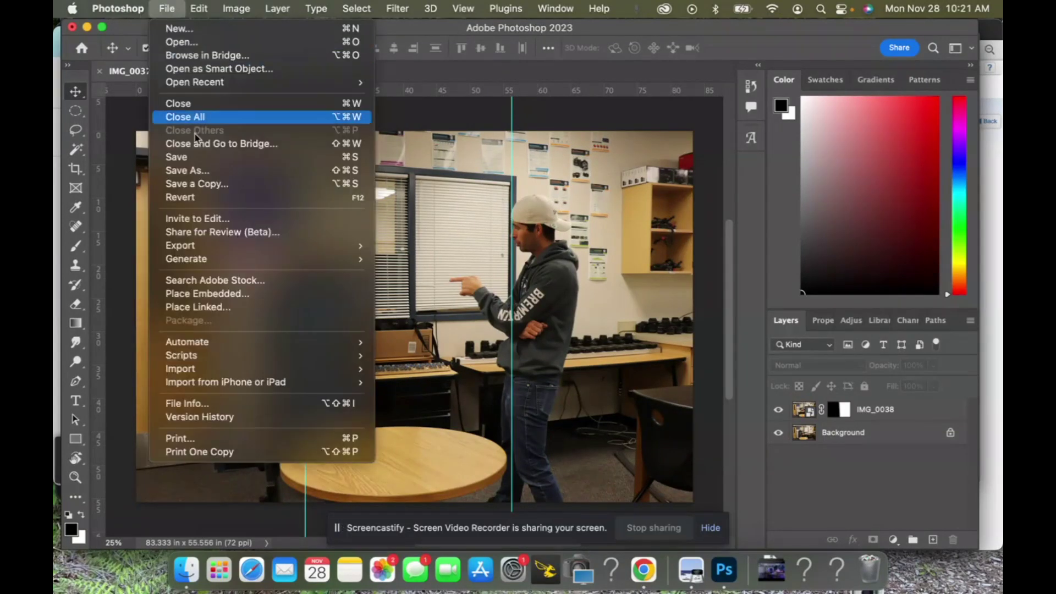
left_click(232, 158)
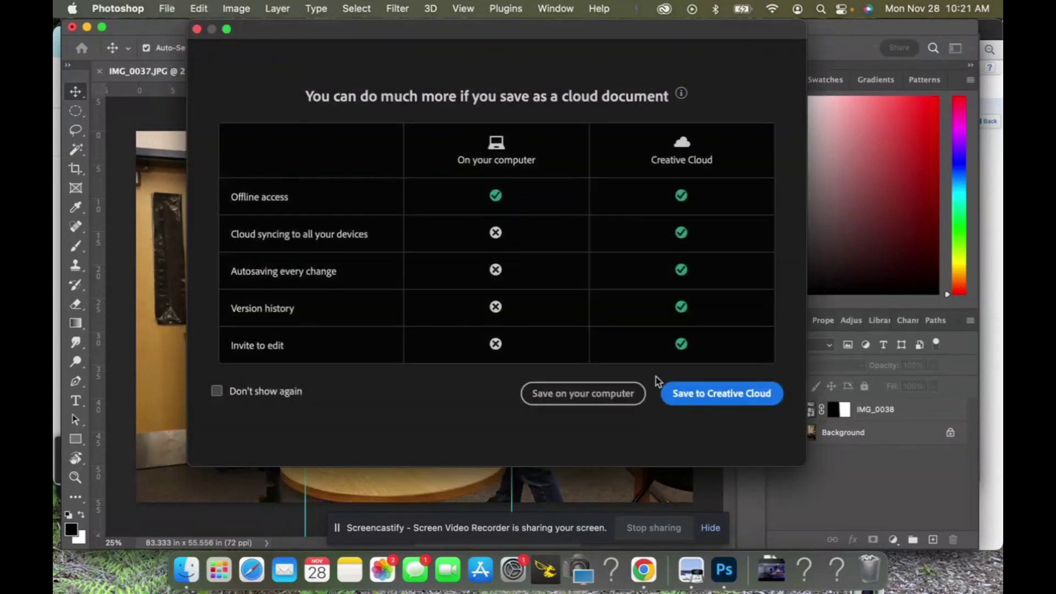
left_click(693, 405)
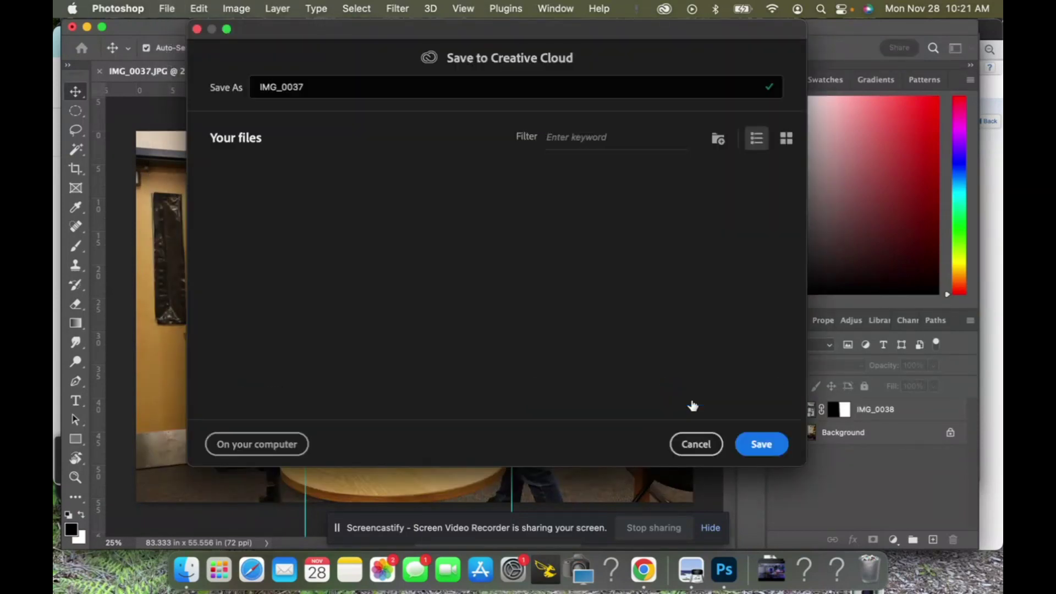
type("Cloning Myself")
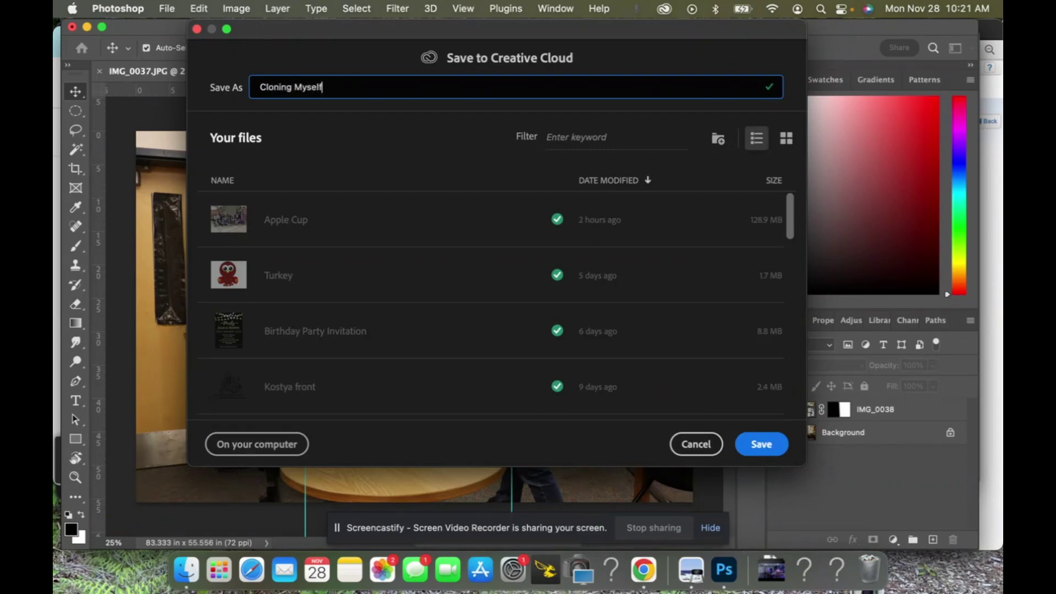
key("Return")
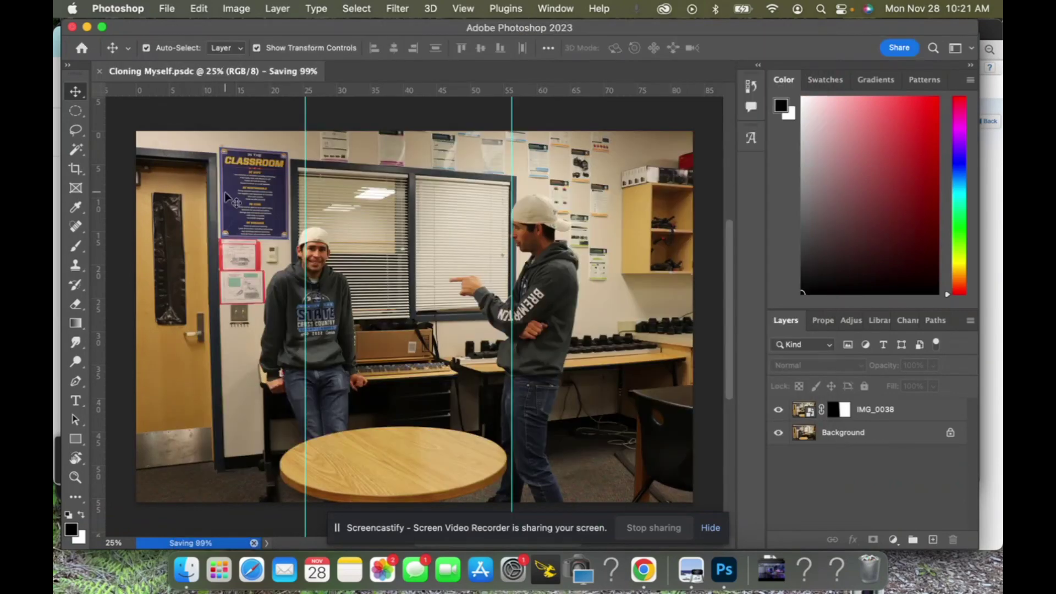
left_click(164, 10)
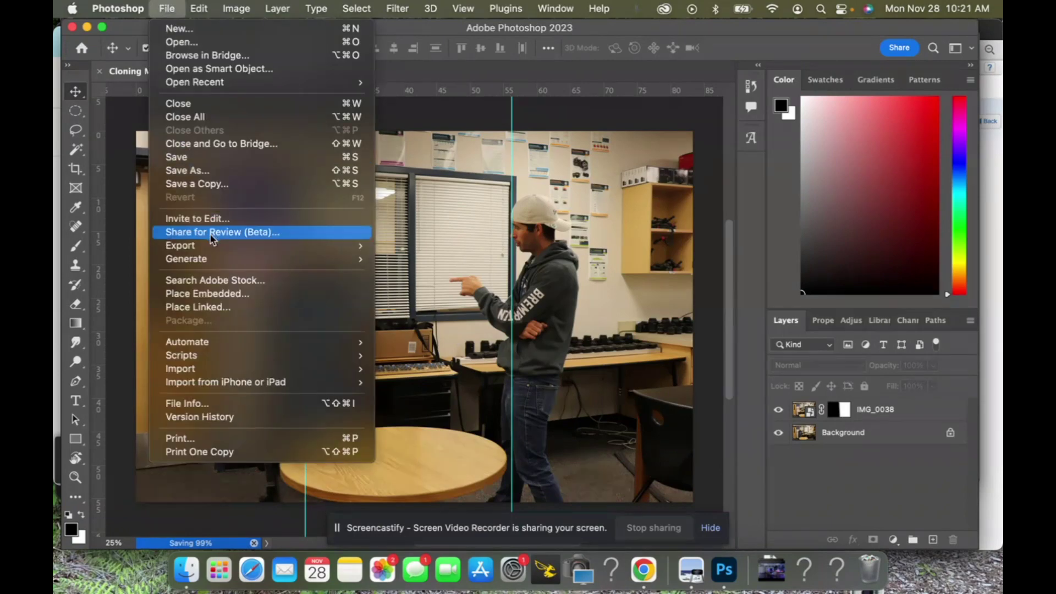
- Export the composite as a JPG (quality 6, 6000 x 4000) named Cloning Myself.jpg into the Cloning Myself folder
mouse_move(207, 245)
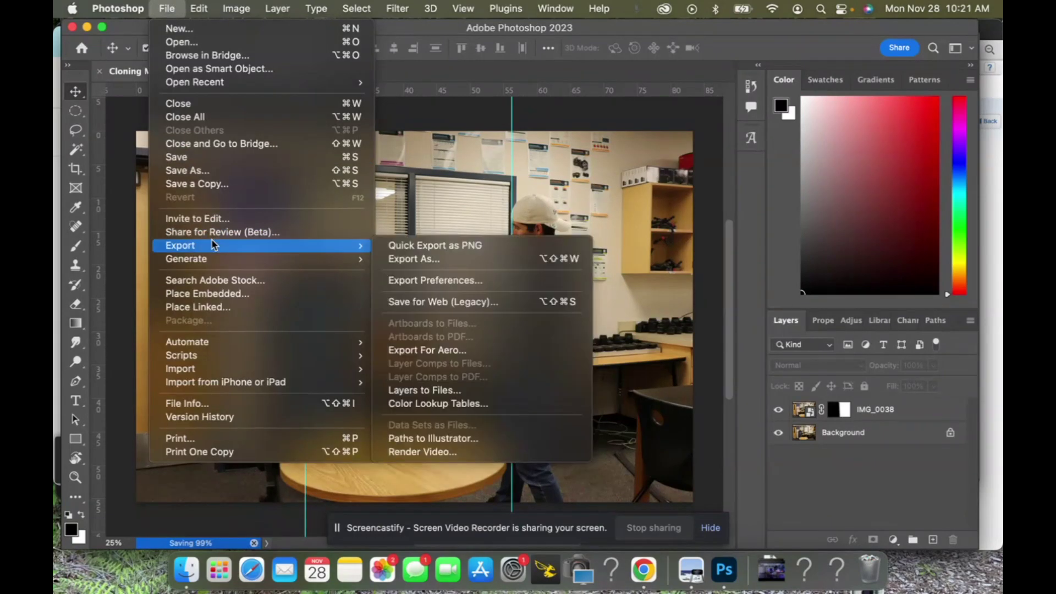
left_click(488, 259)
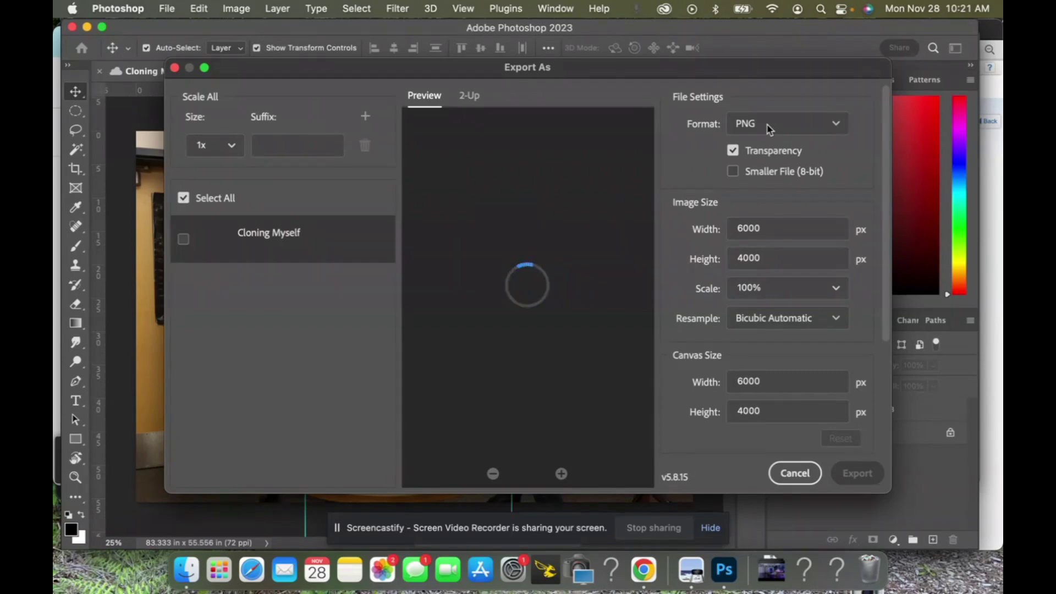
left_click(837, 127)
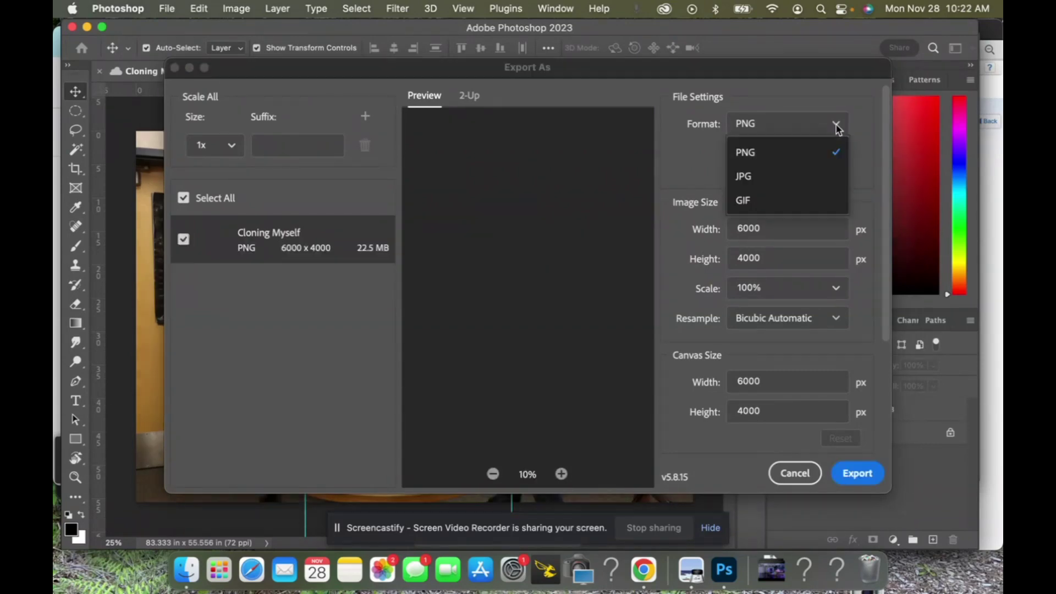
left_click(808, 177)
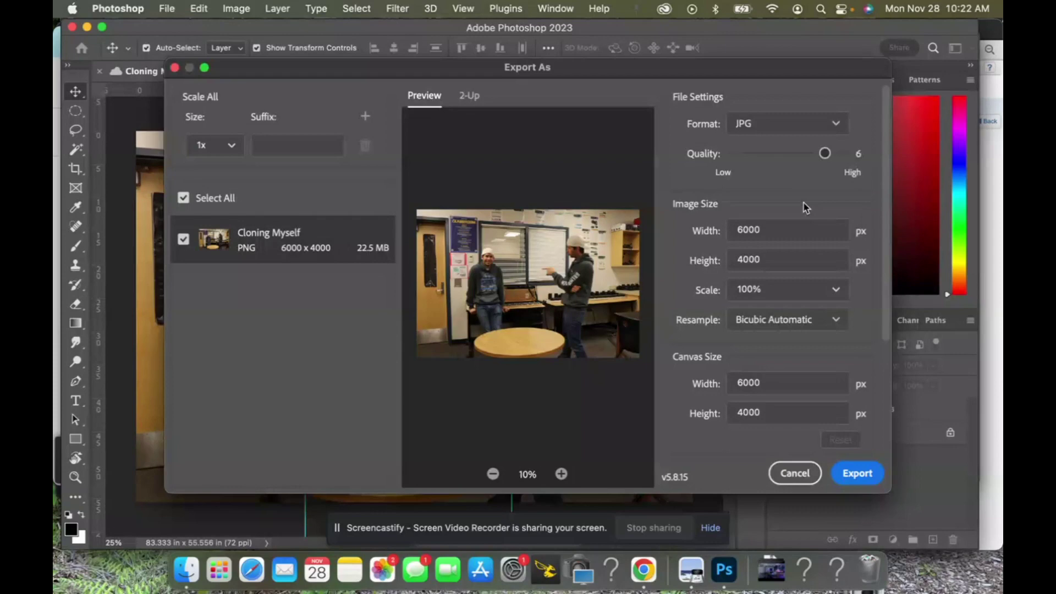
left_click(859, 474)
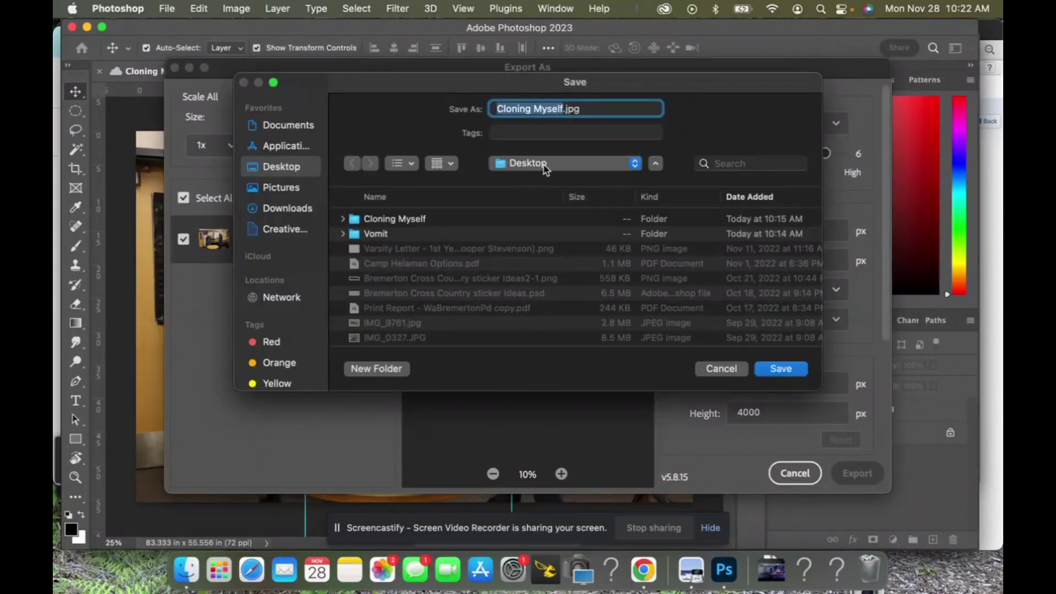
left_click(381, 224)
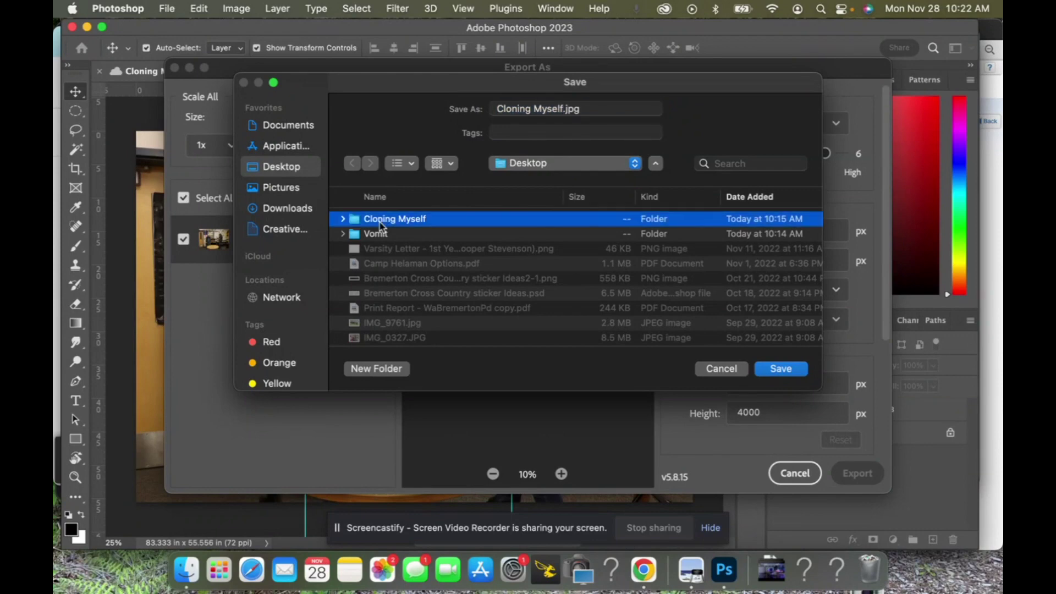
left_click(797, 371)
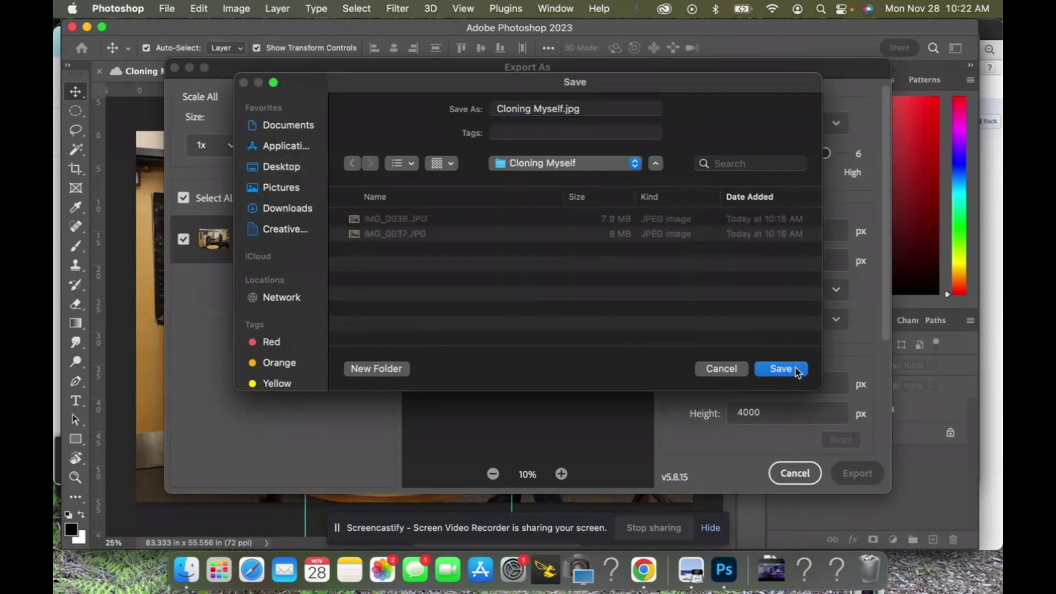
left_click(784, 371)
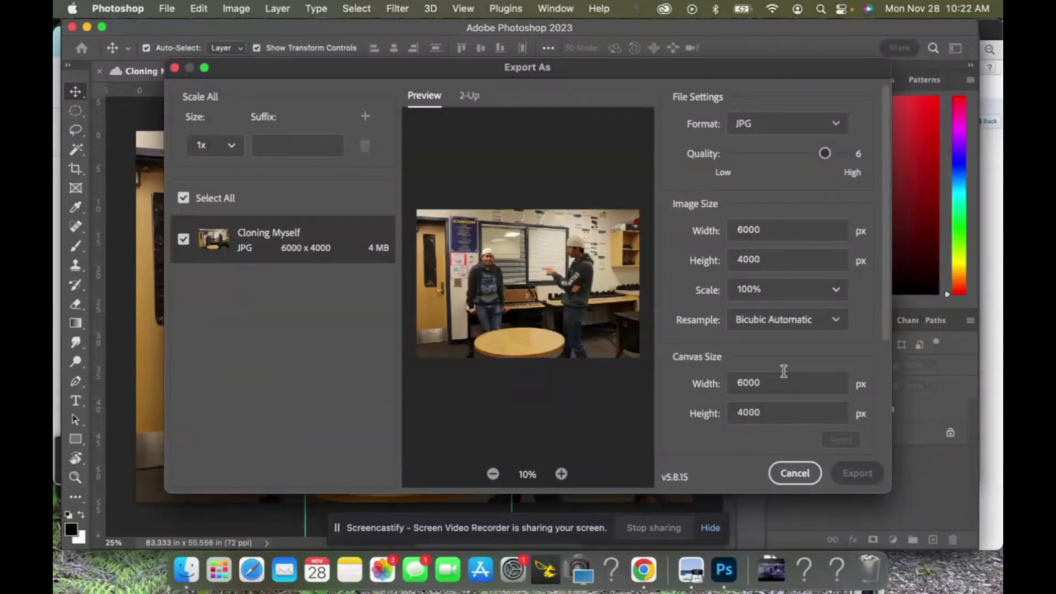
- Open the desktop's Cloning Myself folder to confirm Cloning Myself.jpg sits beside both photos
key("F11")
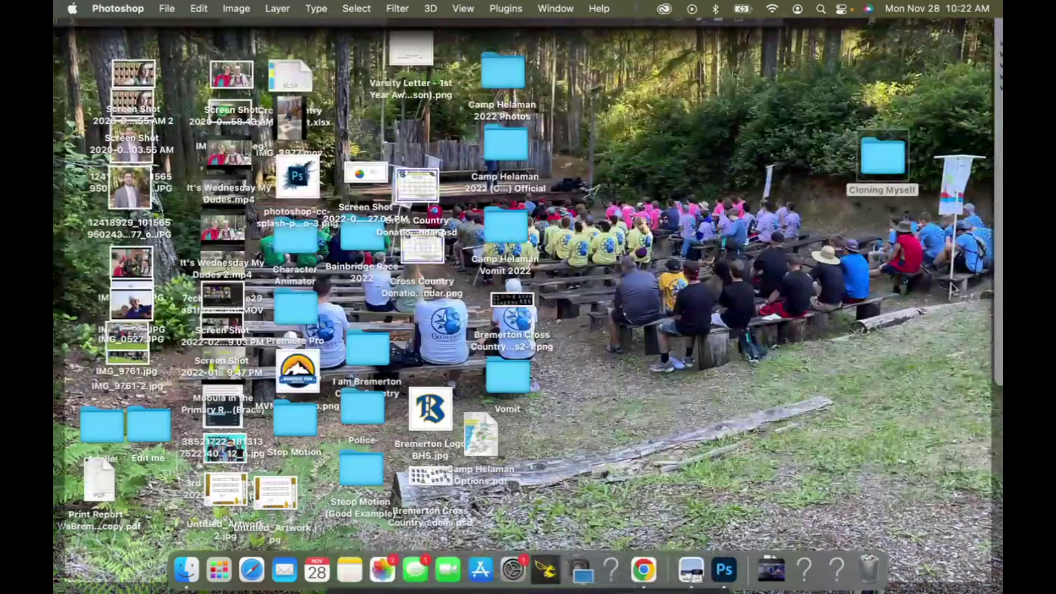
double_click(879, 168)
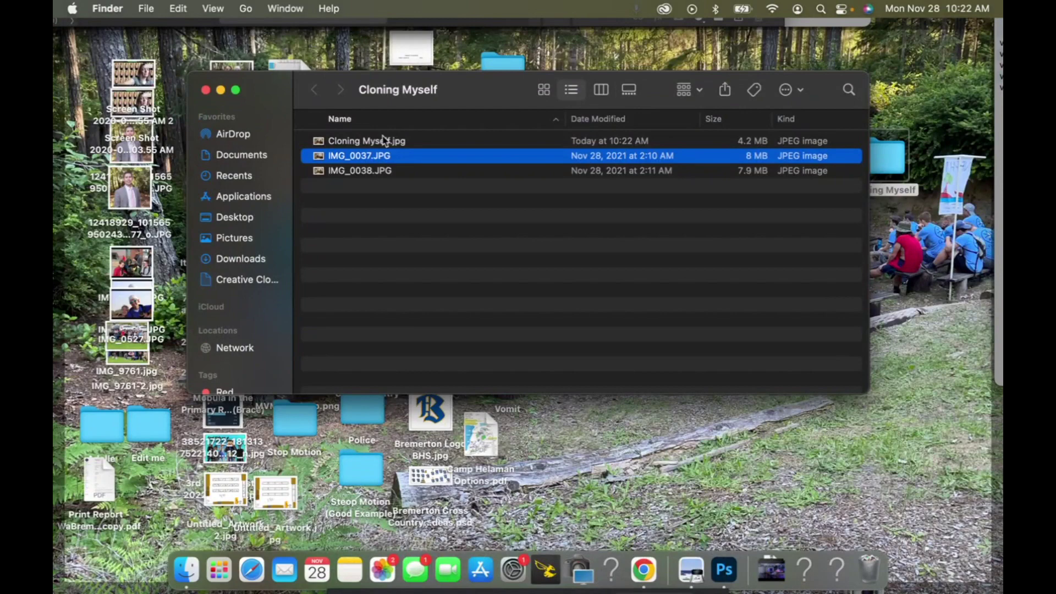